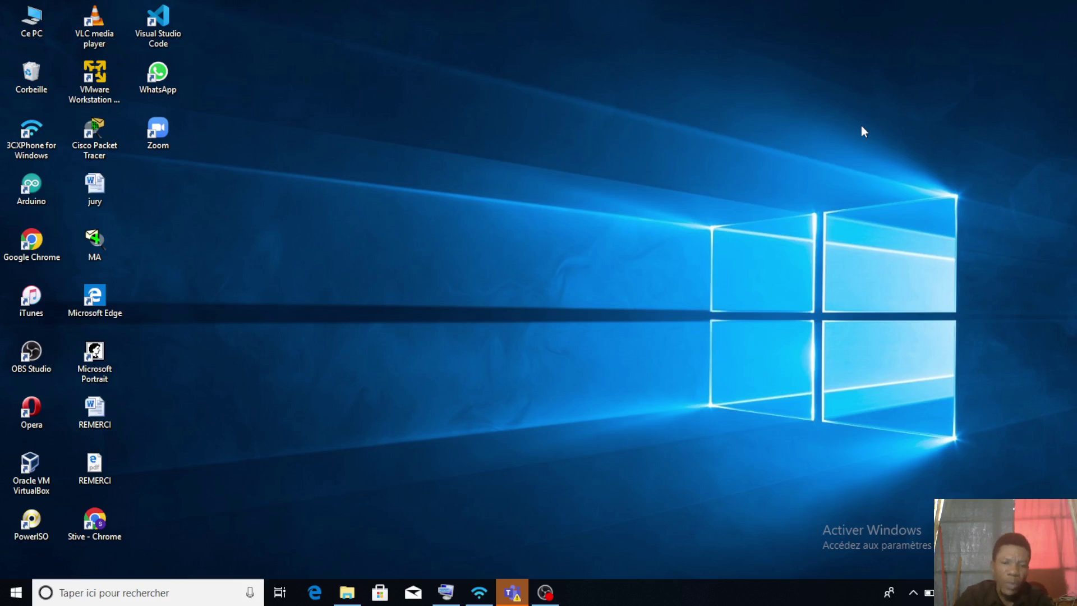
# Open the temporary files folder with the Run command %temp%, check its contents without the on-screen keyboard, and close the folder
pyautogui.click(446, 591)
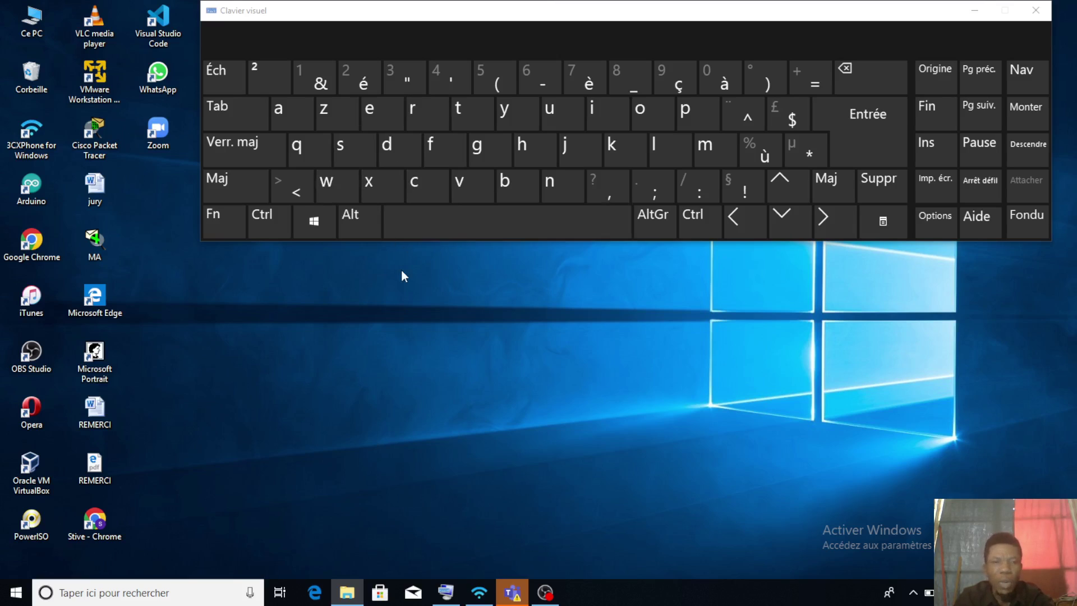
pyautogui.press('super+r')
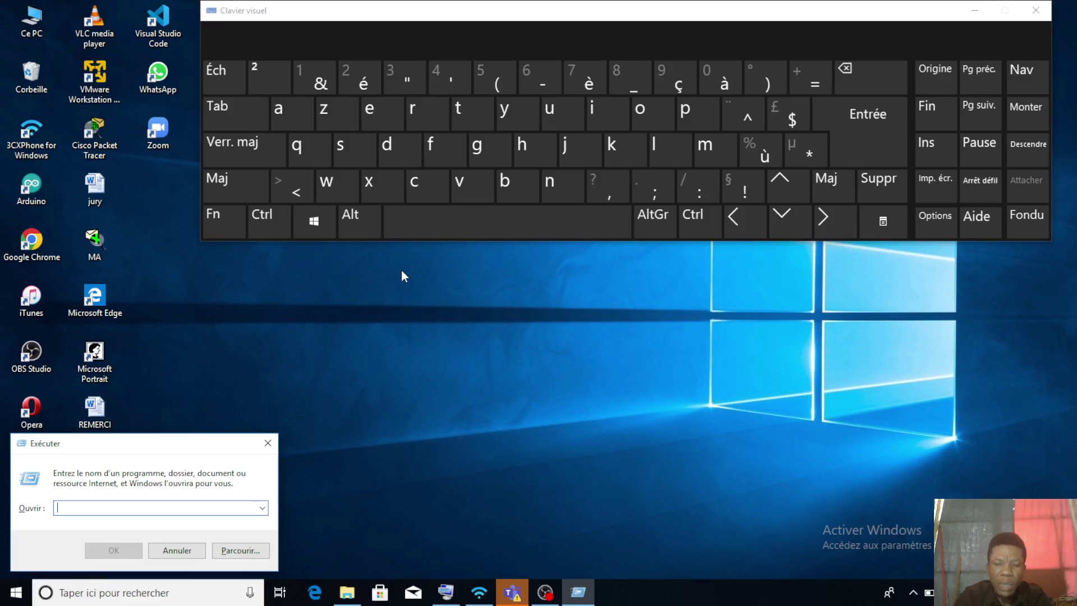
pyautogui.write('%')
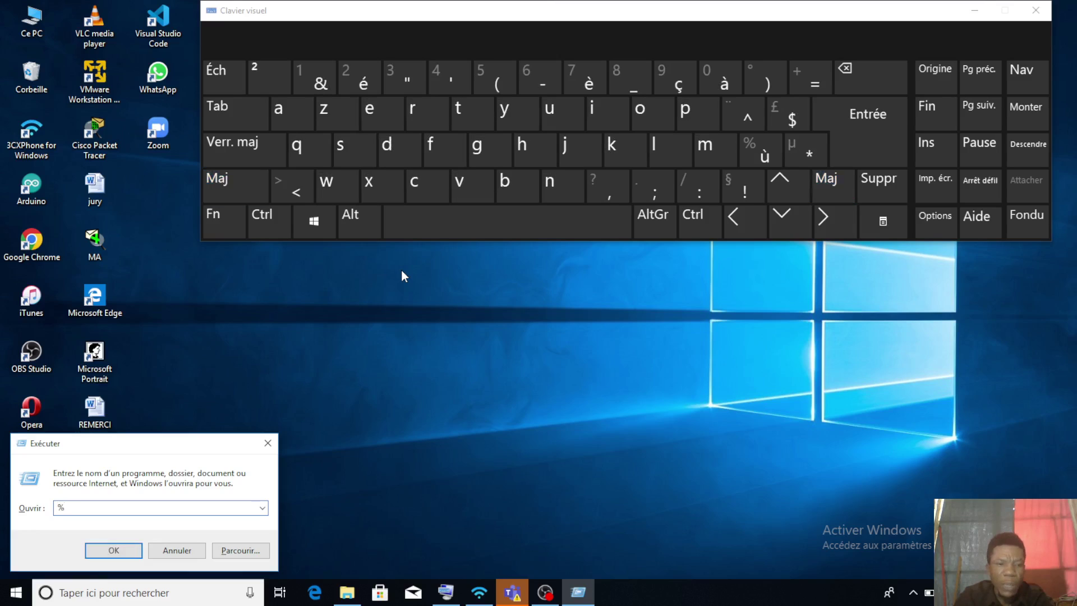
pyautogui.write('temp')
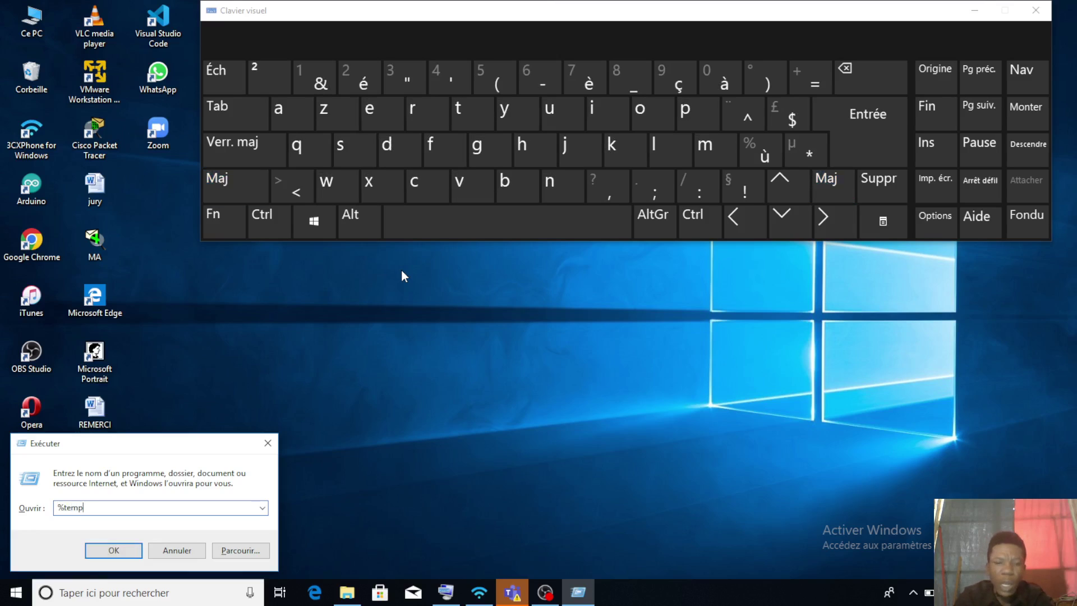
pyautogui.write('%')
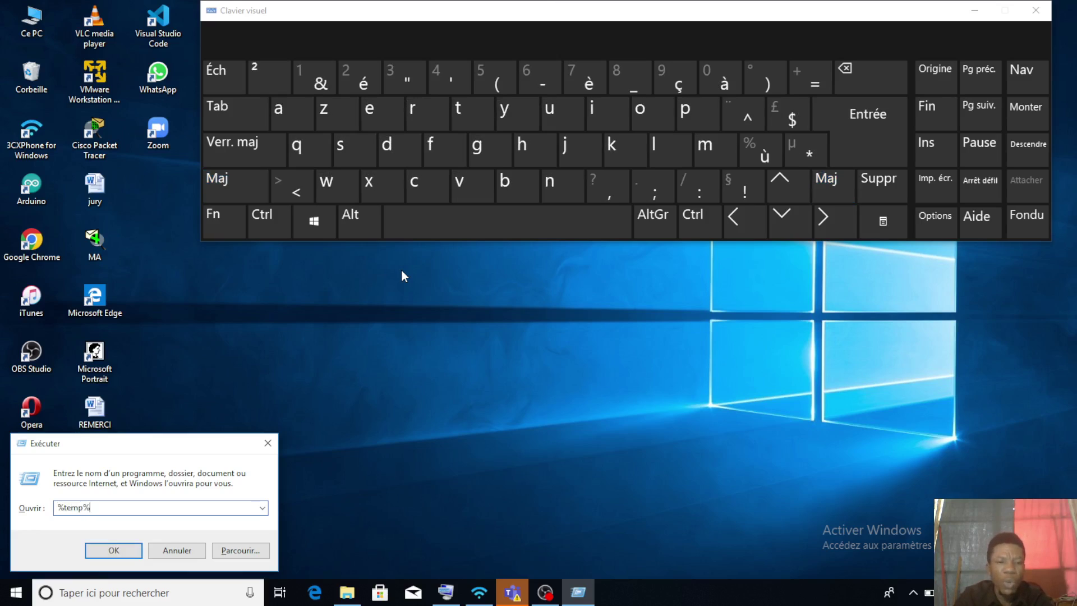
pyautogui.press('Return')
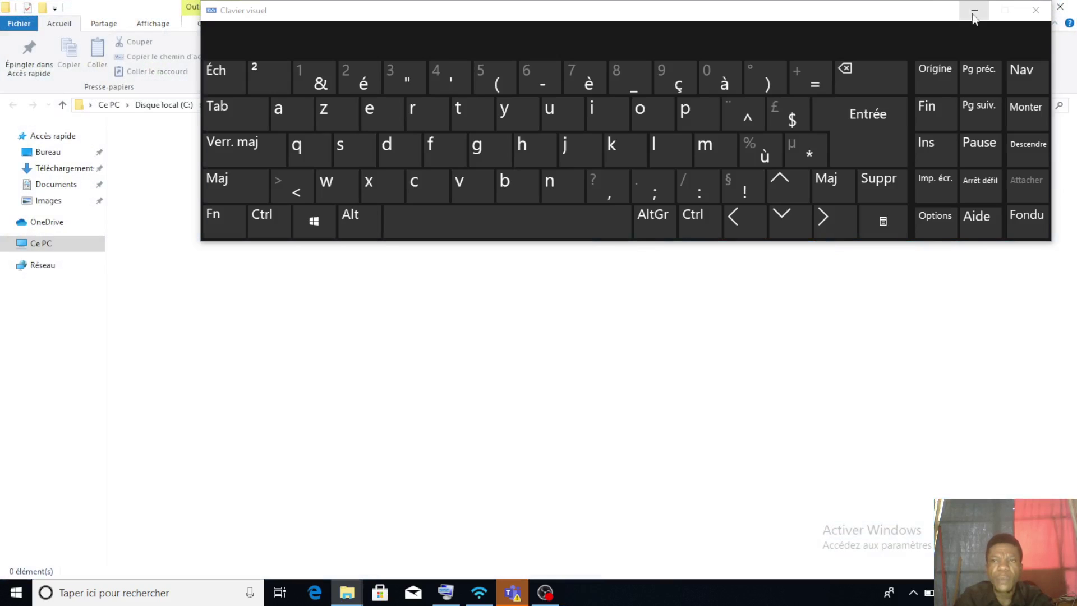
pyautogui.click(974, 12)
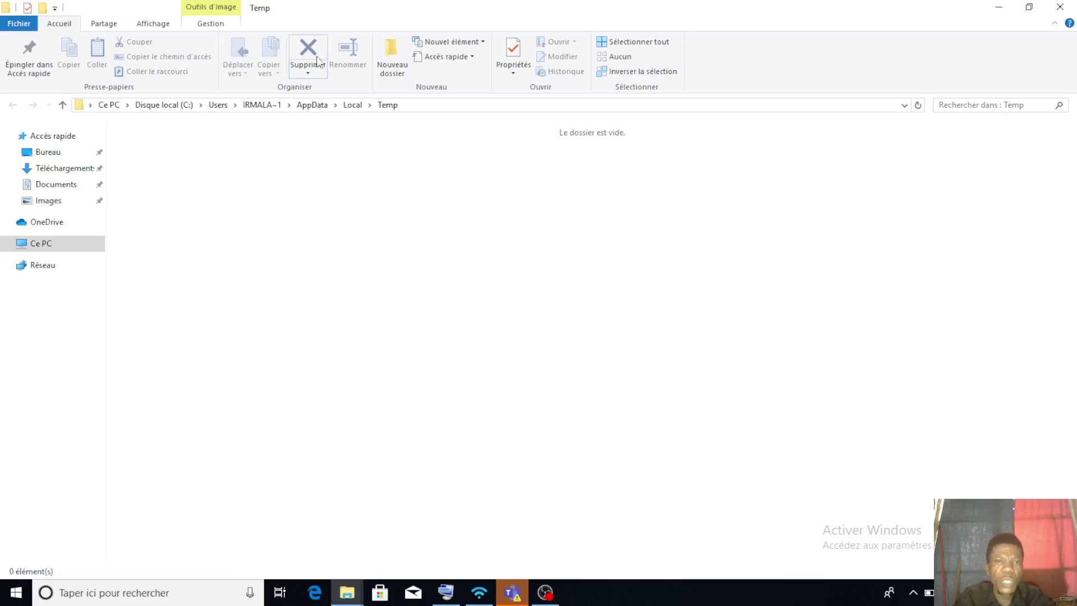
pyautogui.click(1063, 6)
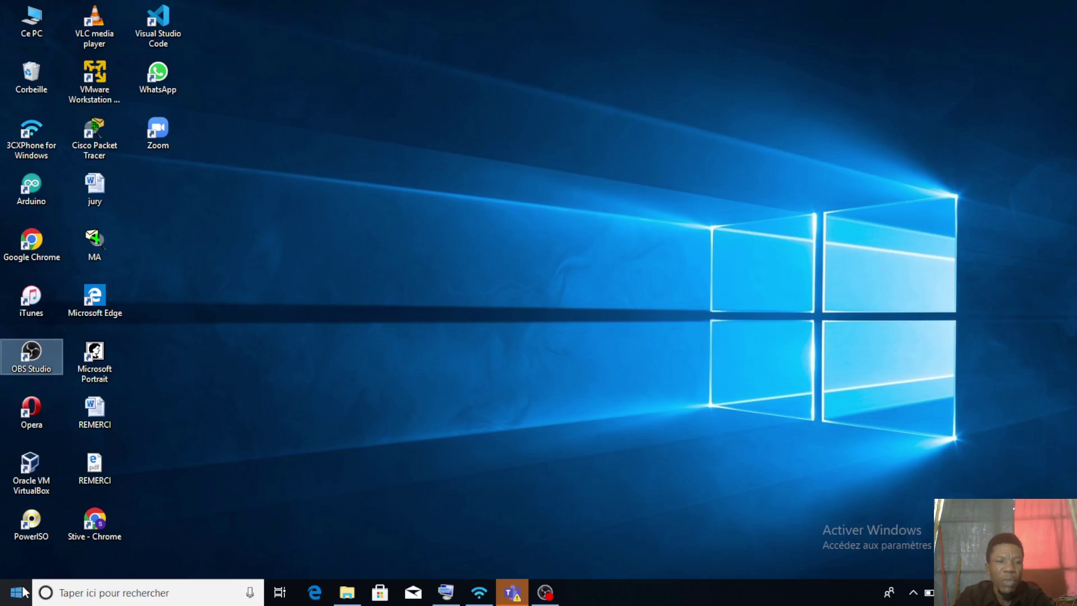
# Search Windows for "pann", open Panneau de configuration, and open Options Internet under Réseau et Internet
pyautogui.click(82, 596)
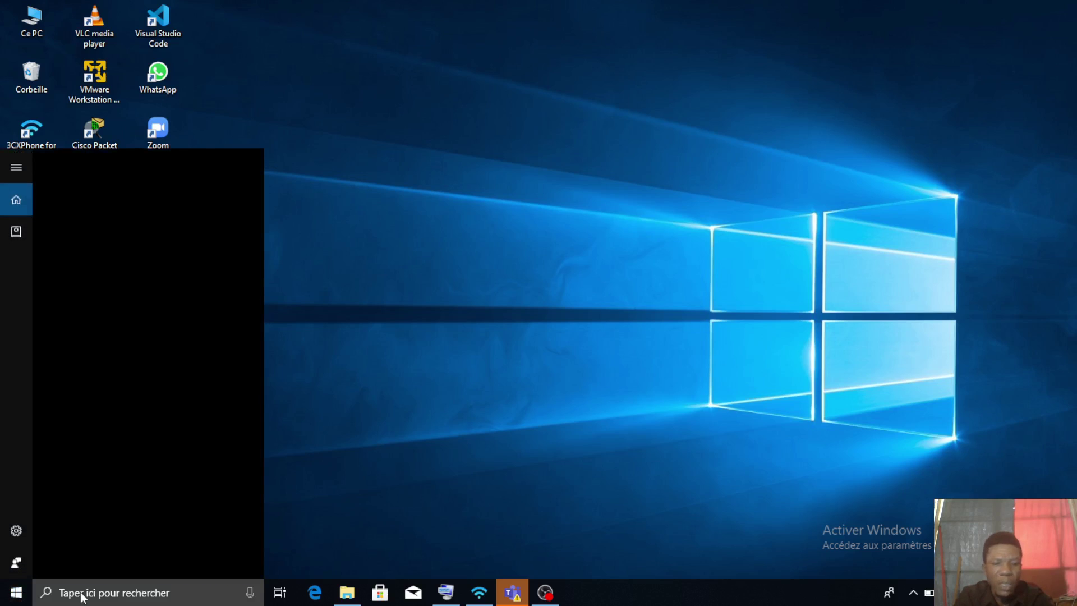
pyautogui.write('pann')
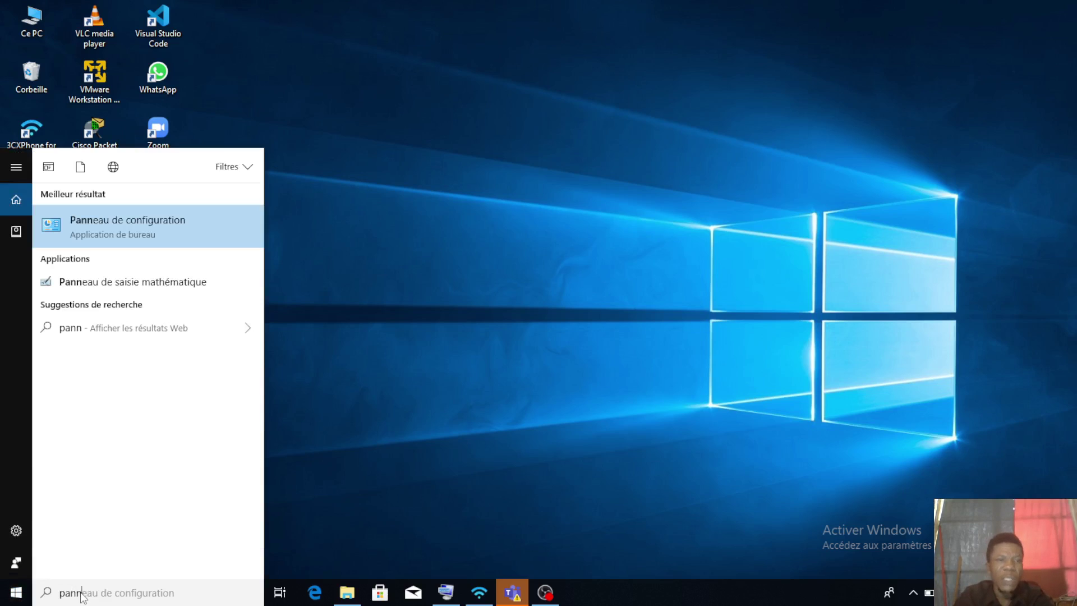
pyautogui.click(119, 231)
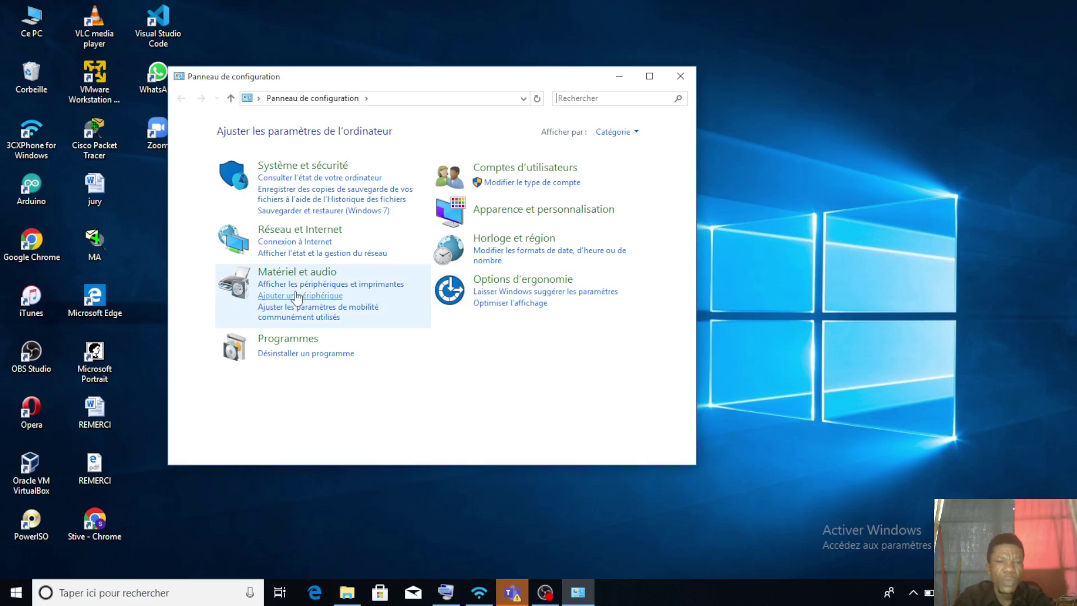
pyautogui.click(314, 239)
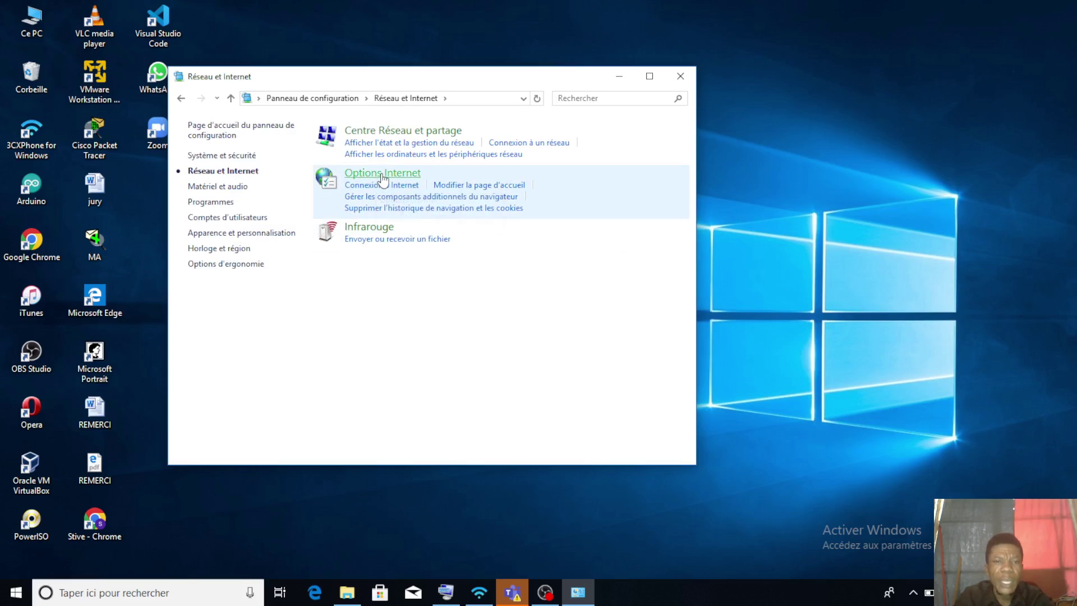
pyautogui.click(382, 176)
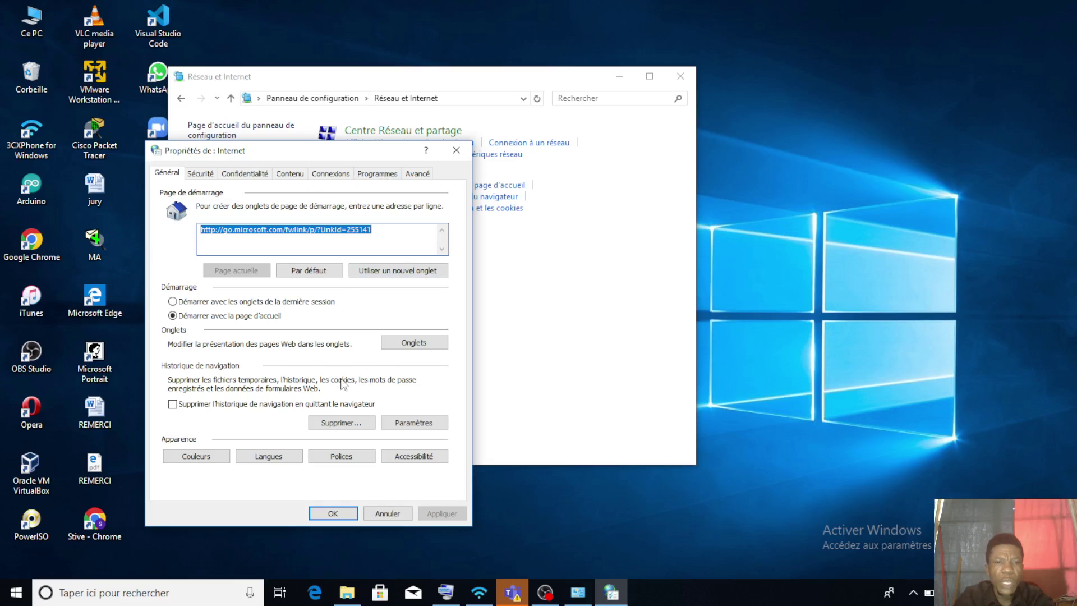
# Delete the browsing history after adjusting the cookies and Historique choices, apply the Internet properties, and close the Control Panel
pyautogui.click(339, 422)
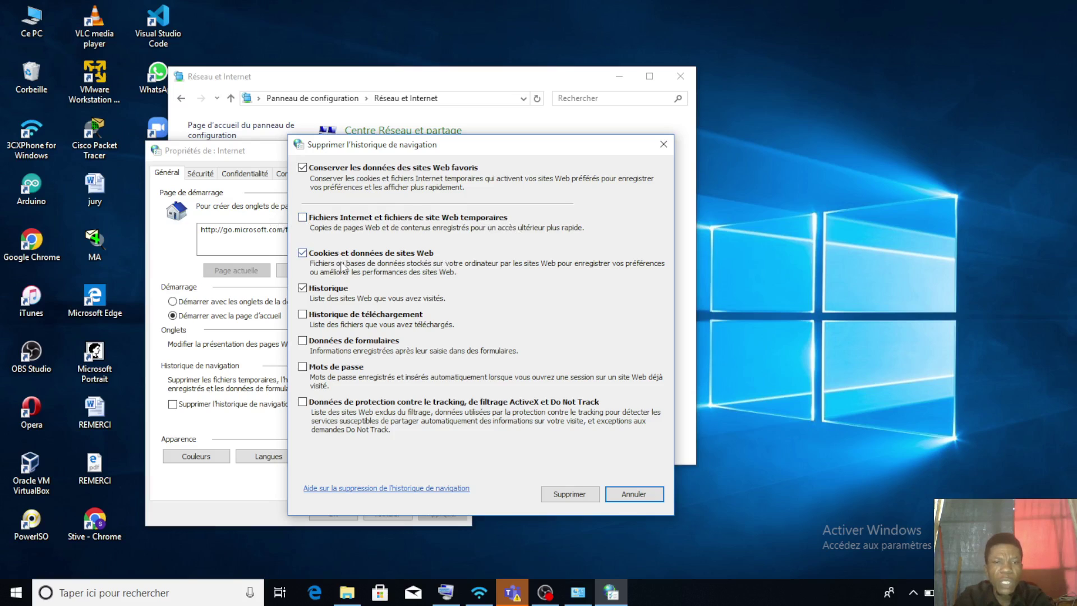
pyautogui.click(302, 253)
pyautogui.click(302, 253)
pyautogui.click(302, 289)
pyautogui.click(569, 494)
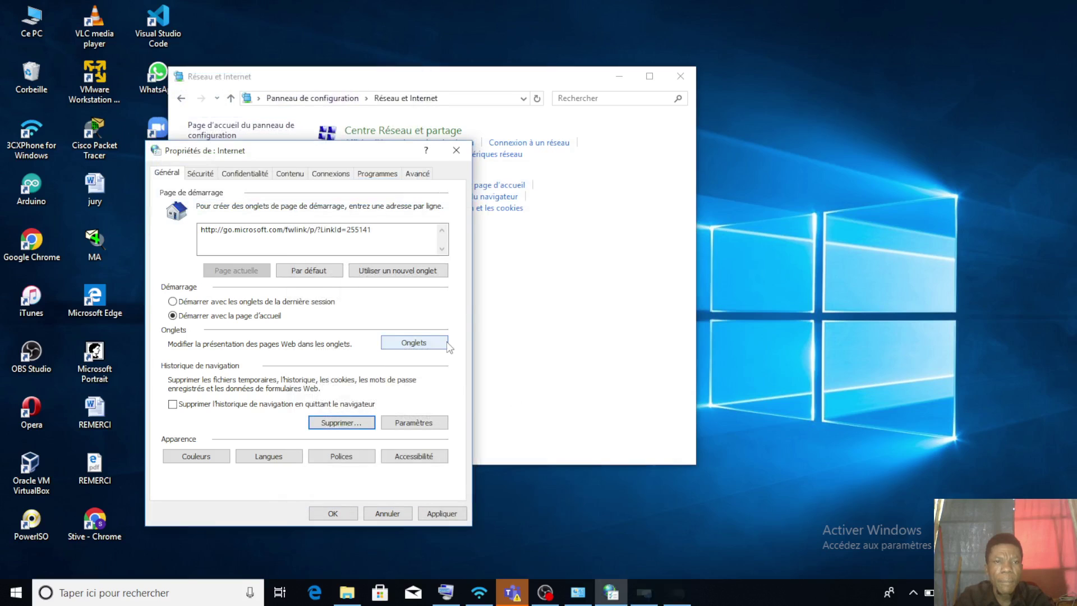
pyautogui.click(439, 515)
pyautogui.click(331, 513)
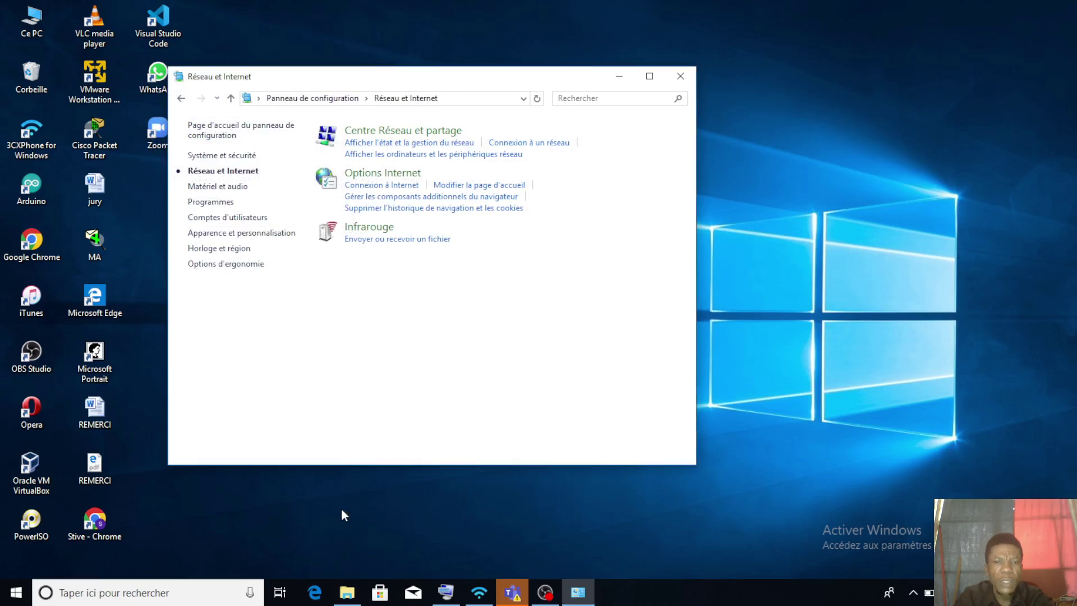
pyautogui.click(680, 77)
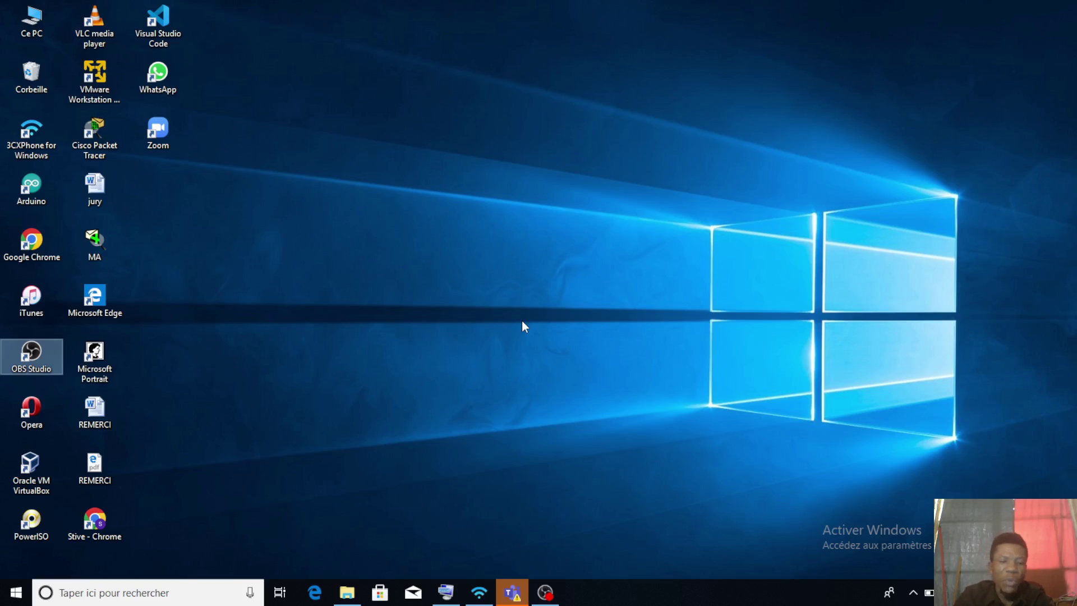
# Open Disk Management with the Run command diskmgmt.msc, put away the on-screen keyboard, and maximize the Gestion des disques window
pyautogui.click(450, 586)
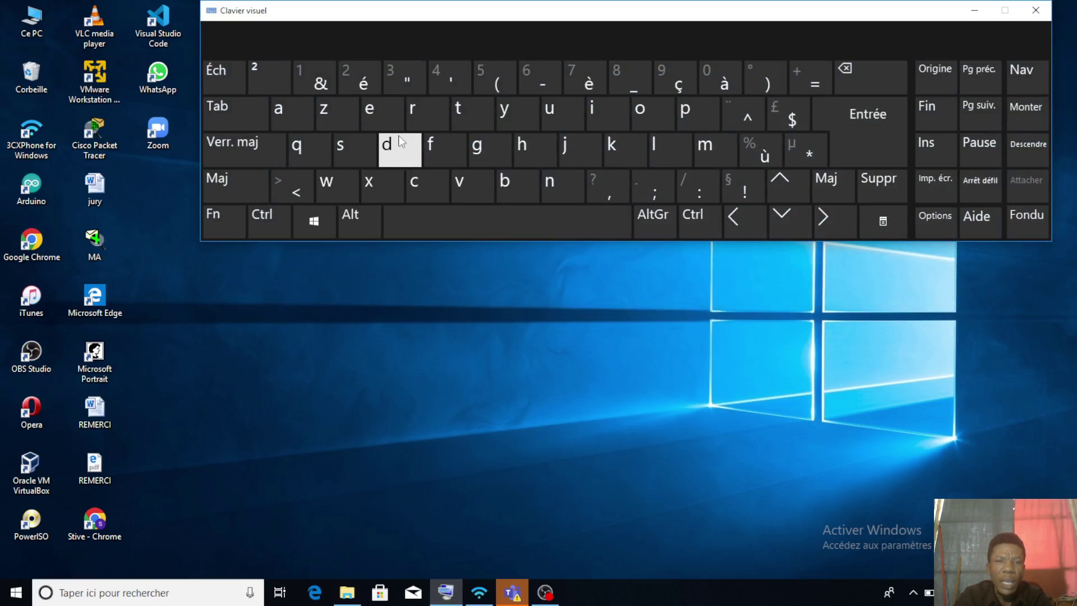
pyautogui.press('super+r')
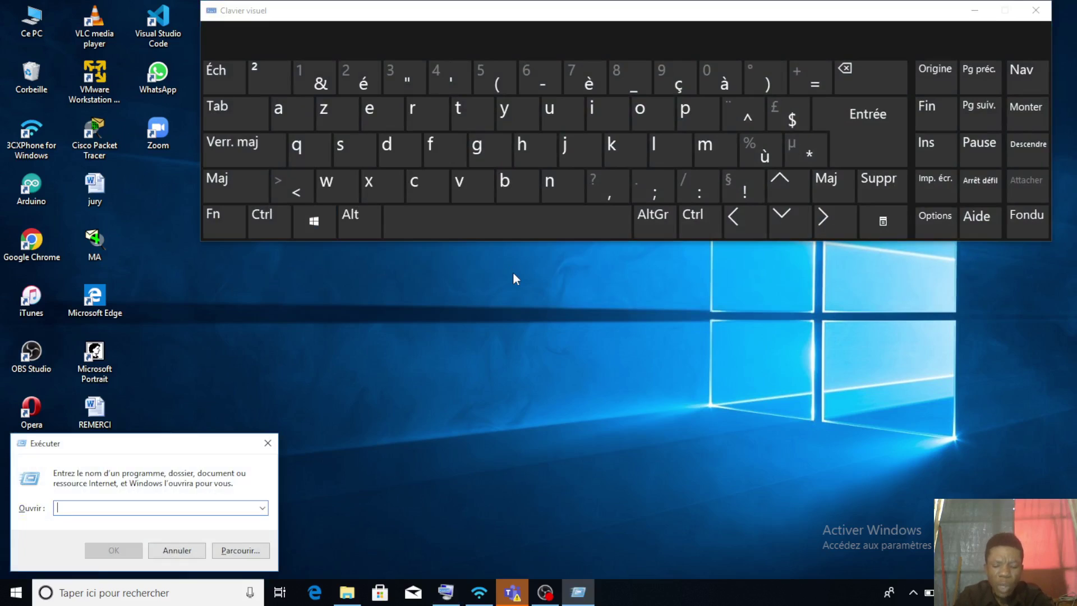
pyautogui.write('dis')
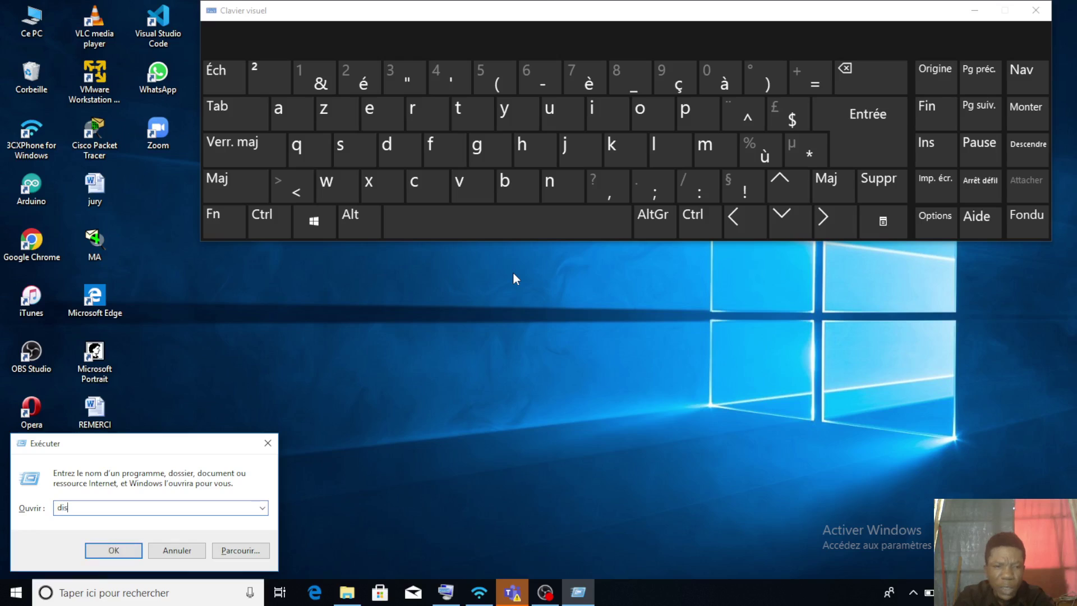
pyautogui.write('k')
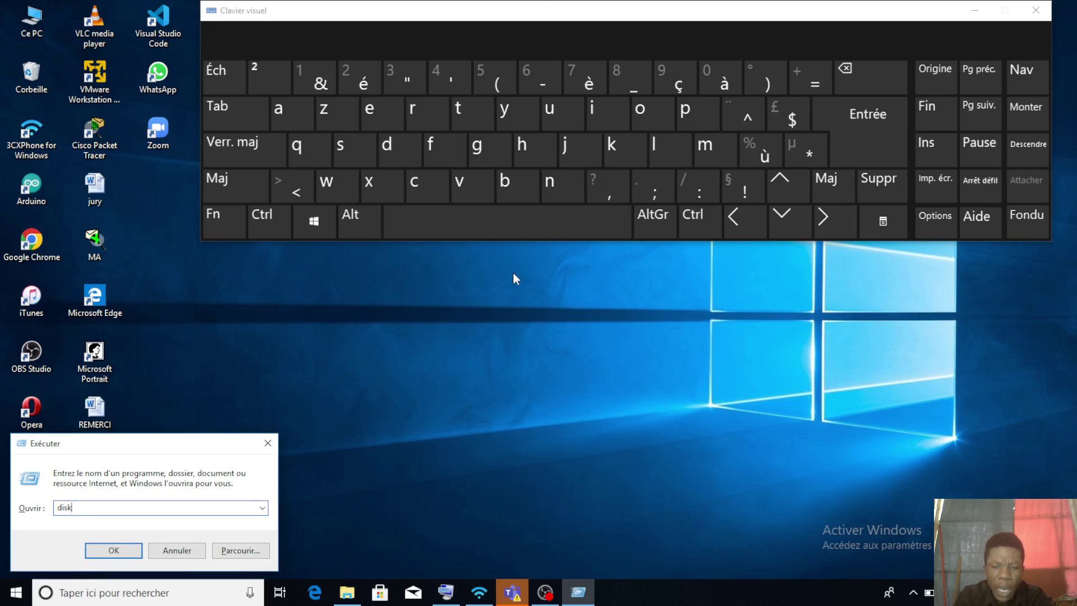
pyautogui.write('mgm')
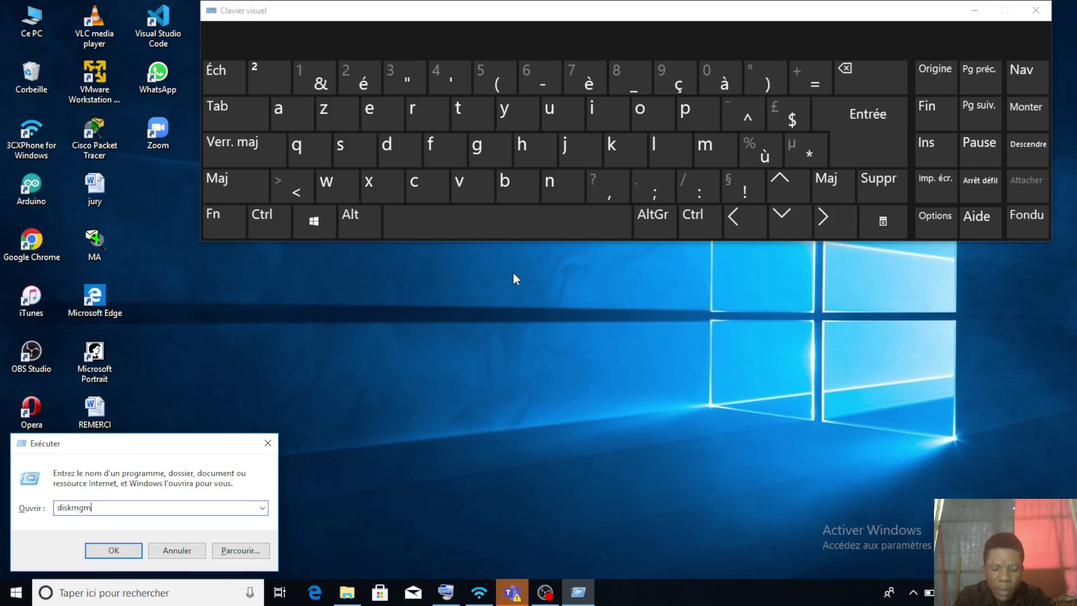
pyautogui.write('t.')
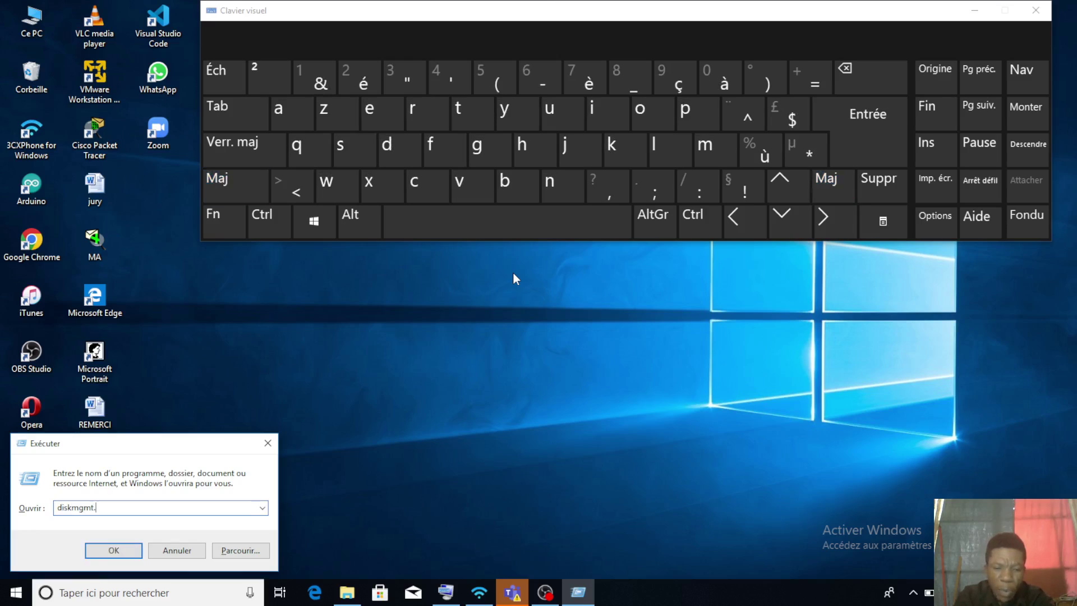
pyautogui.write('msc')
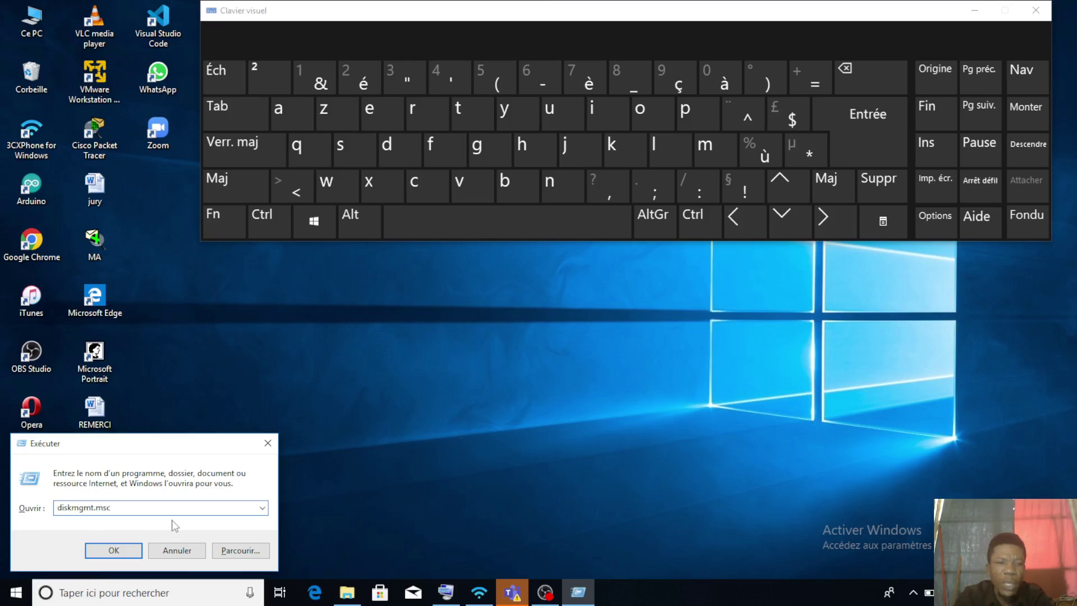
pyautogui.press('Return')
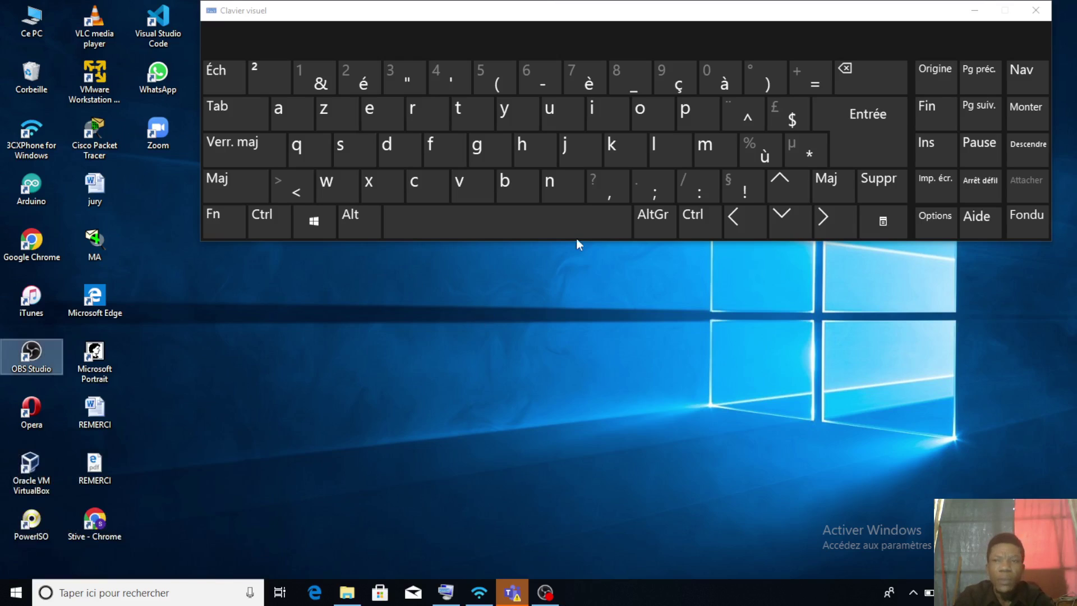
pyautogui.click(976, 13)
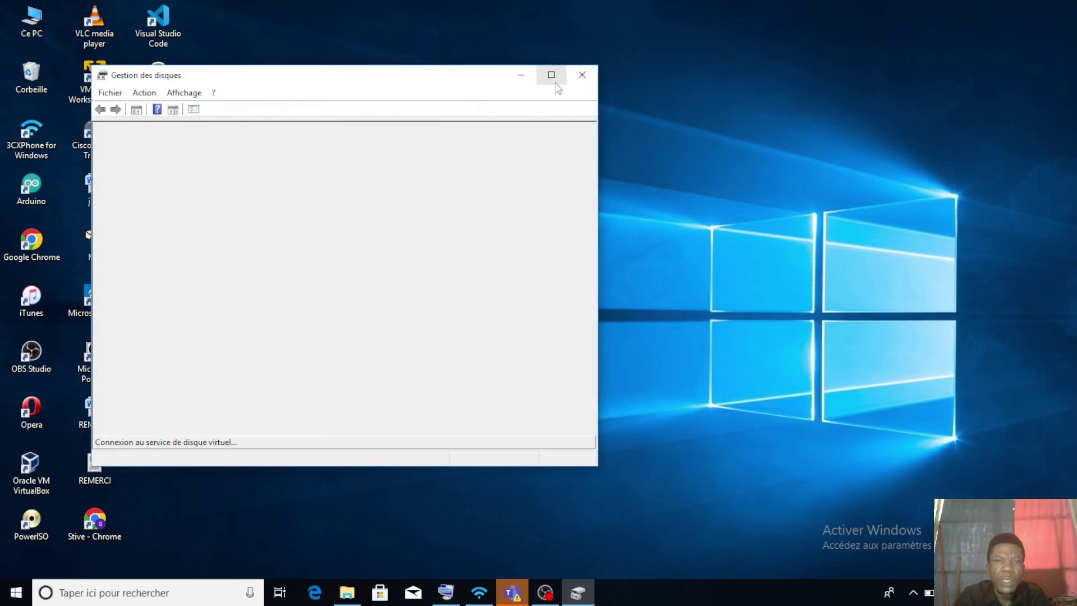
pyautogui.click(552, 77)
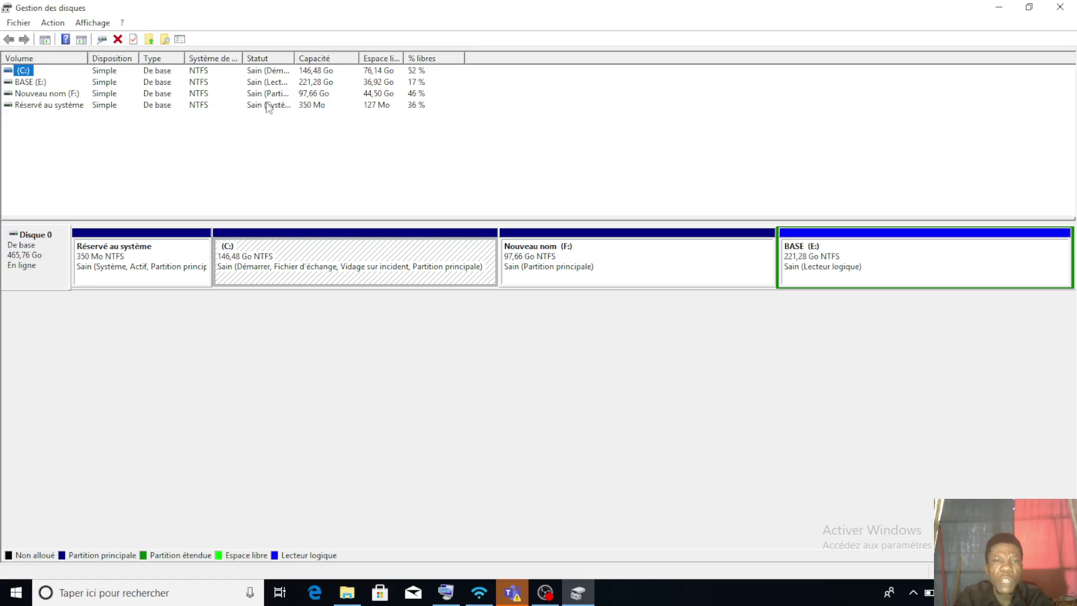
# Start creating a virtual hard disk and browse for its location in Ce PC, selecting the drive Nouveau nom (F:)
pyautogui.click(58, 26)
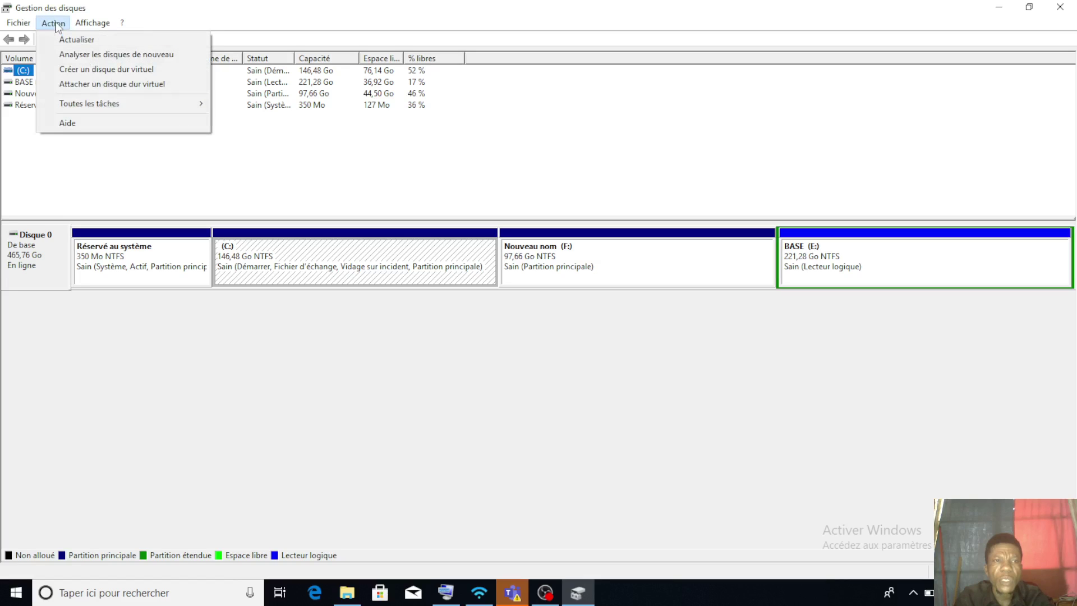
pyautogui.click(106, 69)
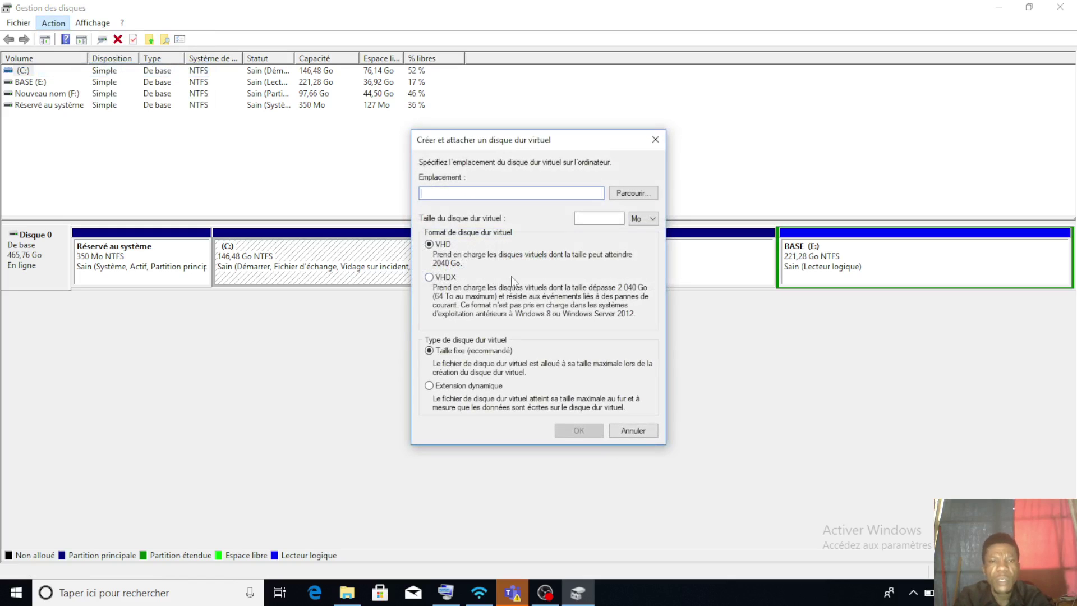
pyautogui.click(632, 194)
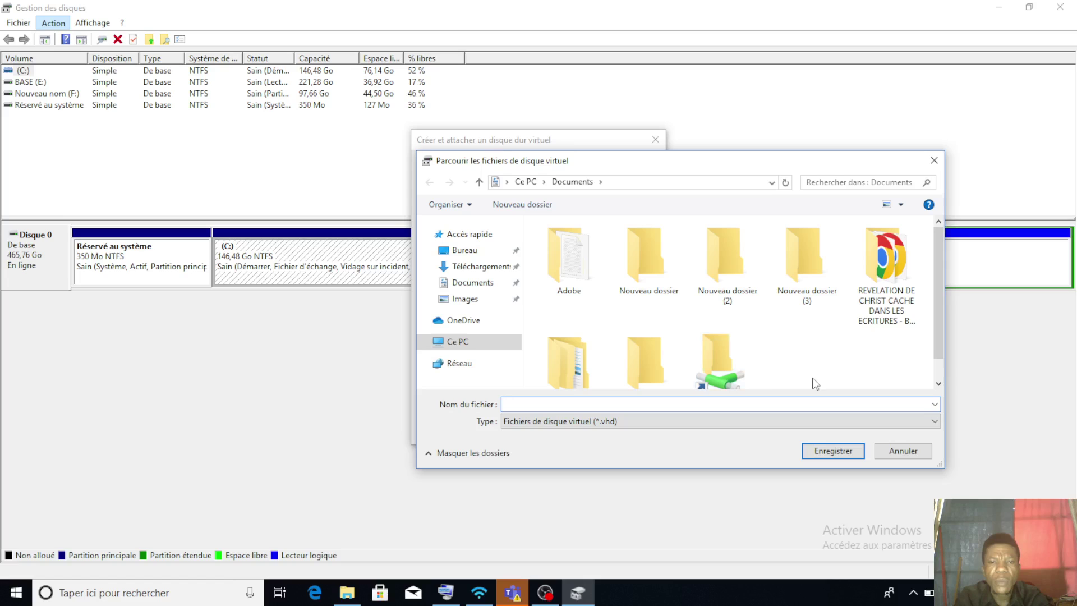
pyautogui.scroll(-1, 941, 316)
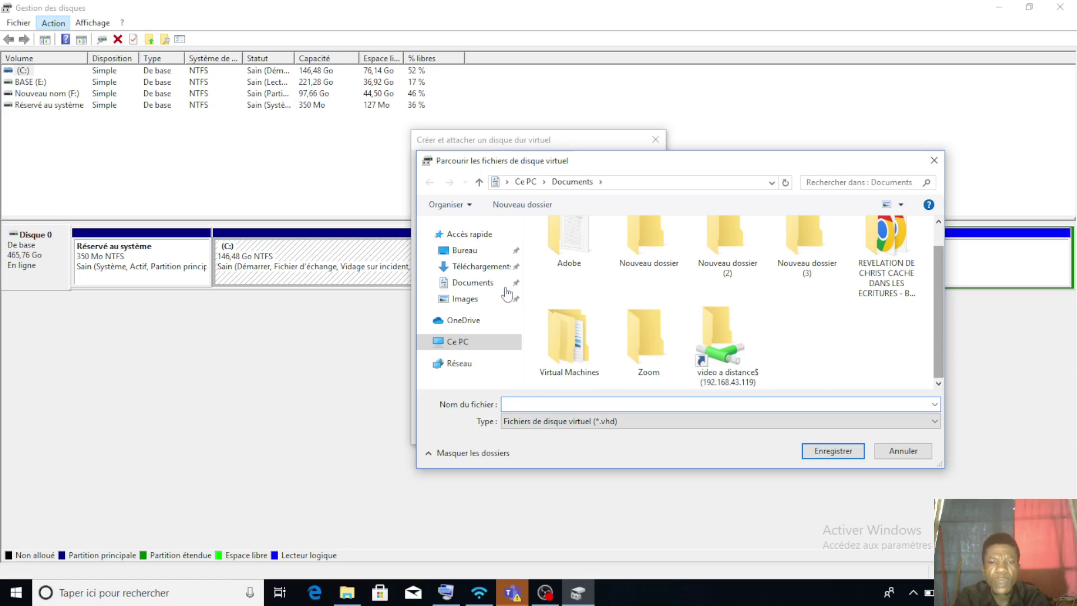
pyautogui.click(454, 336)
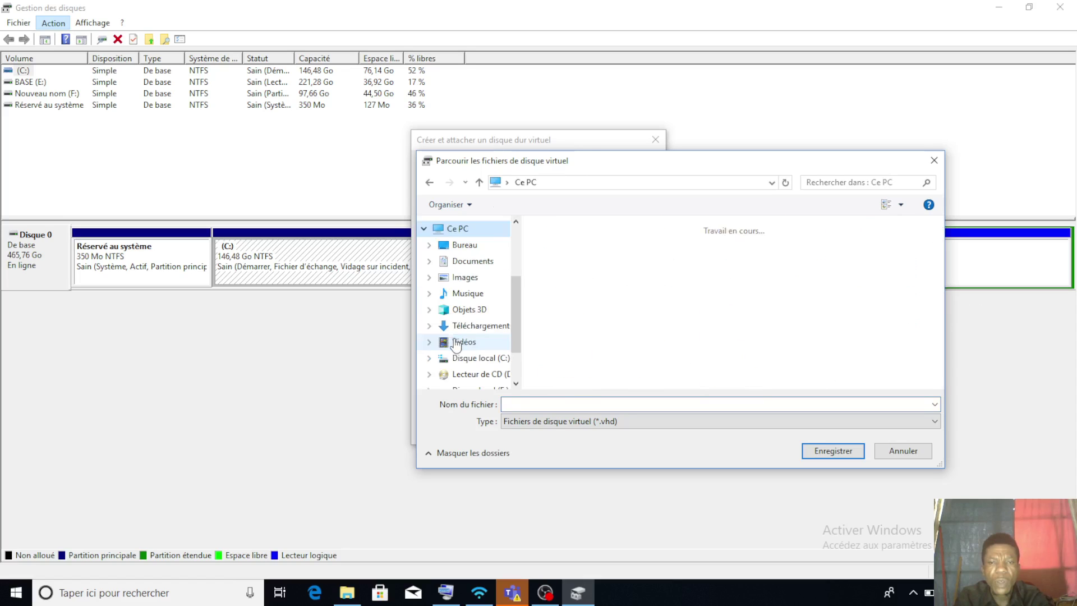
pyautogui.moveTo(938, 268); pyautogui.dragTo(946, 338)
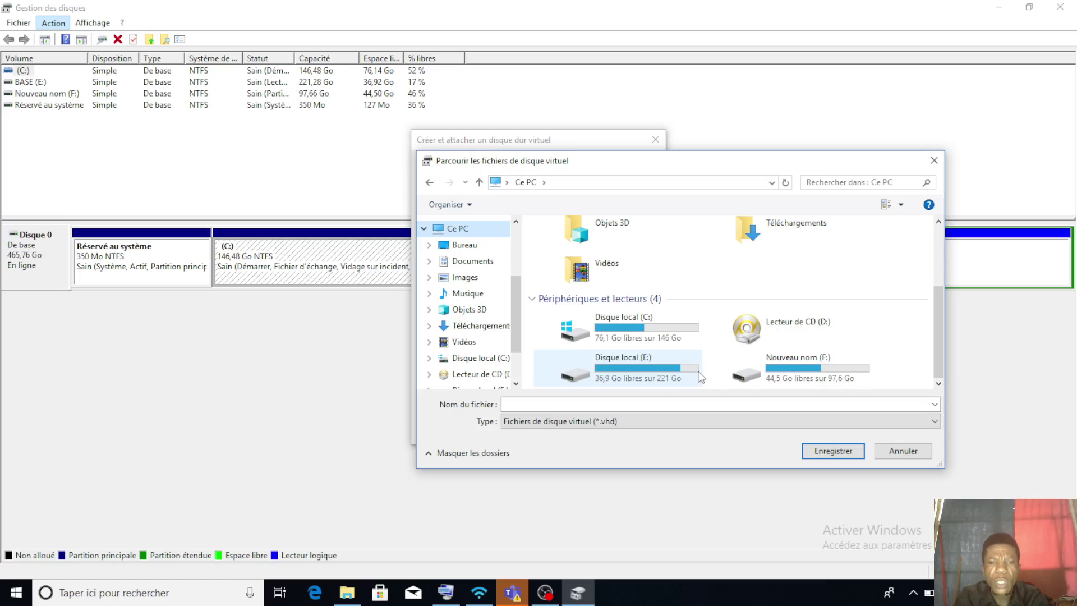
pyautogui.click(800, 372)
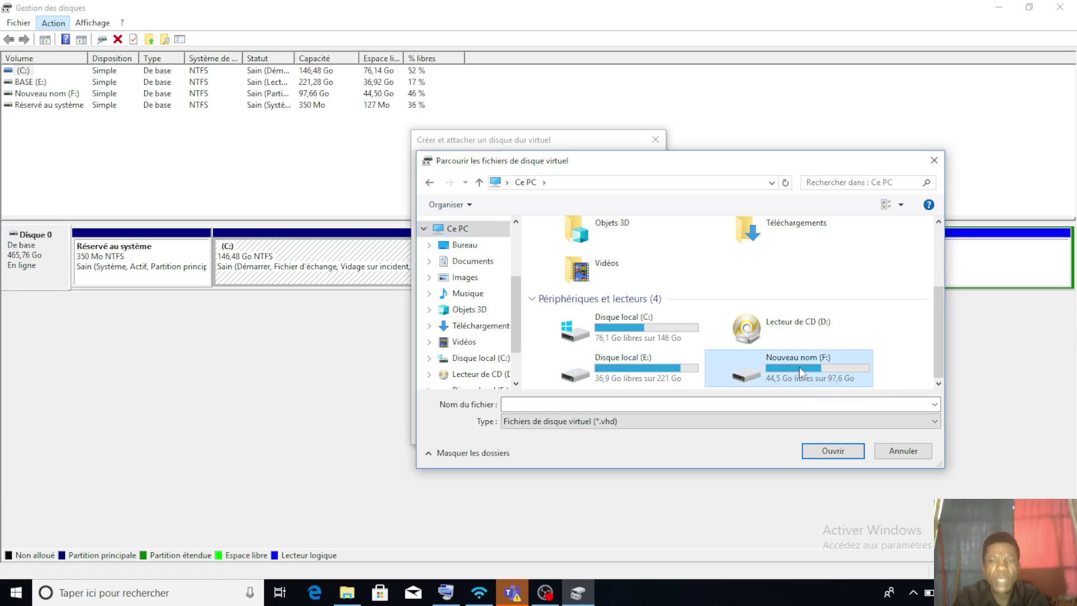
# Name the virtual disk file "disc secour" and try to save it directly in Ce PC
pyautogui.click(604, 404)
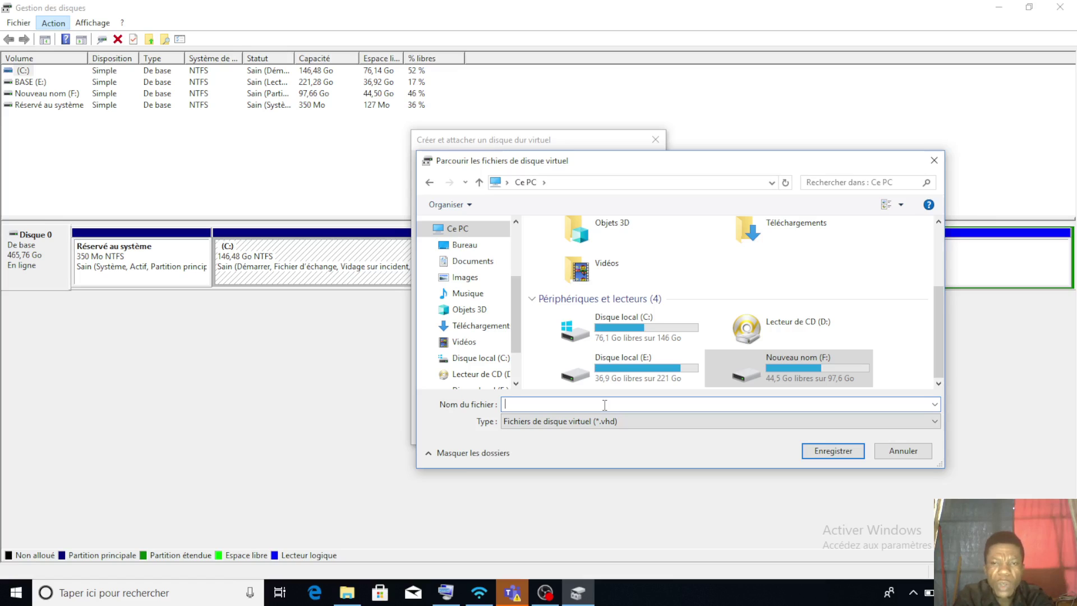
pyautogui.write('dis')
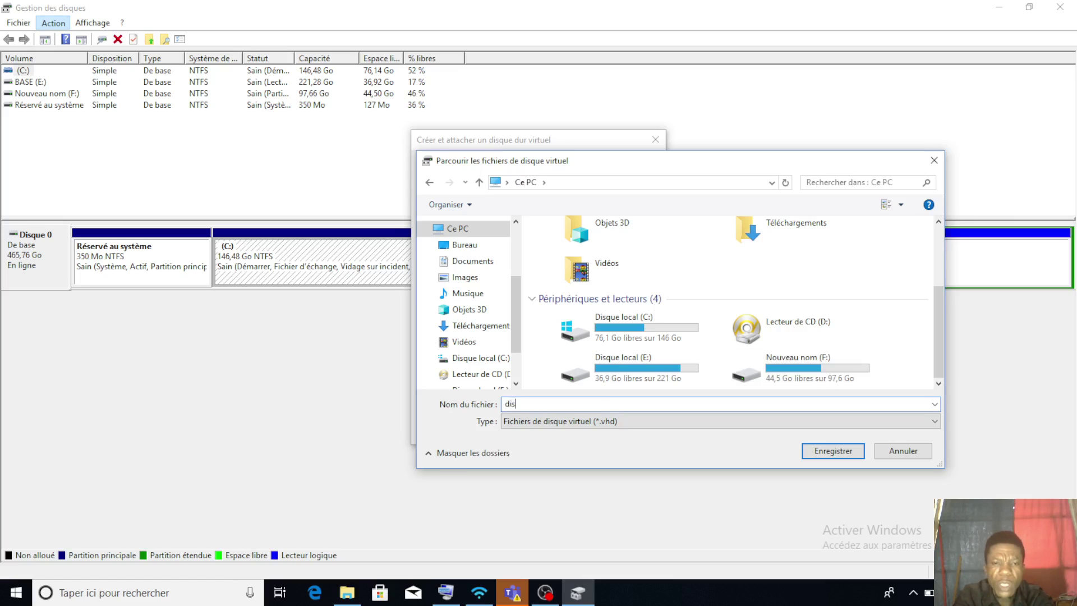
pyautogui.write('c se')
pyautogui.press('BackSpace')
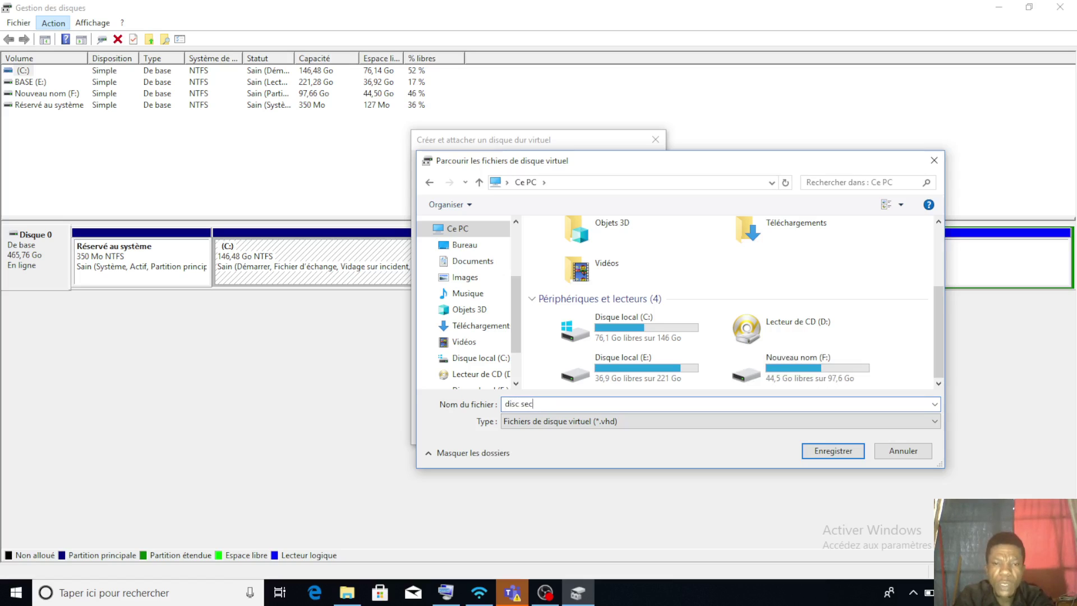
pyautogui.write('our')
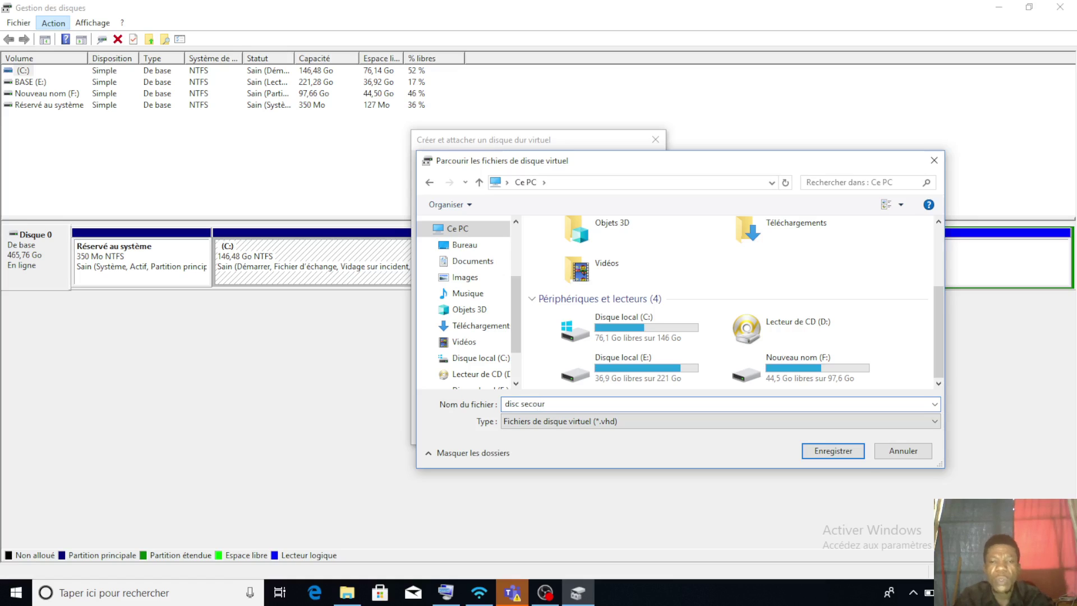
pyautogui.click(840, 453)
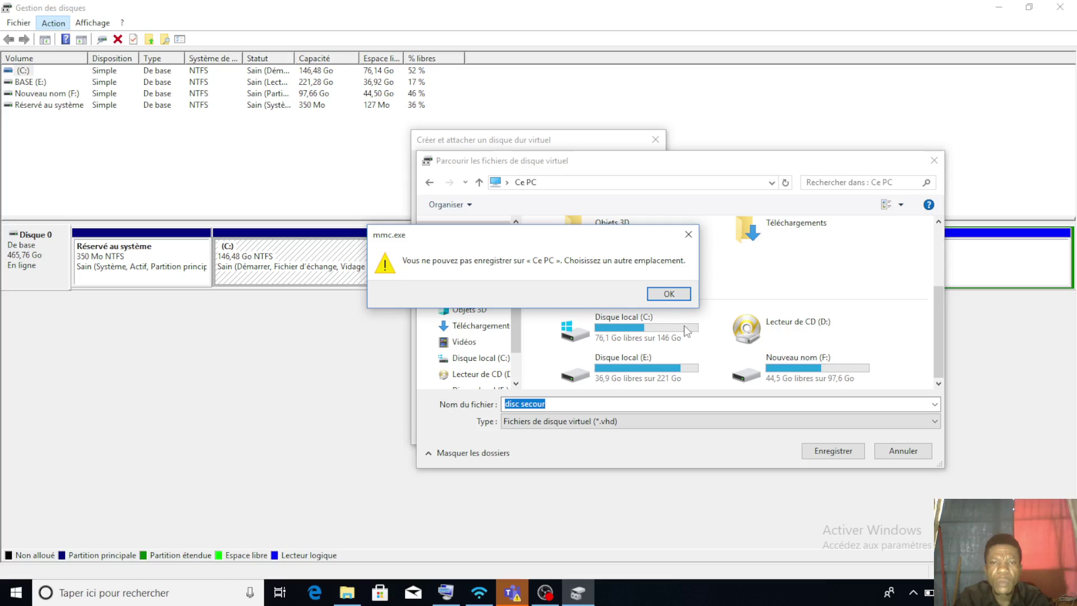
pyautogui.click(668, 294)
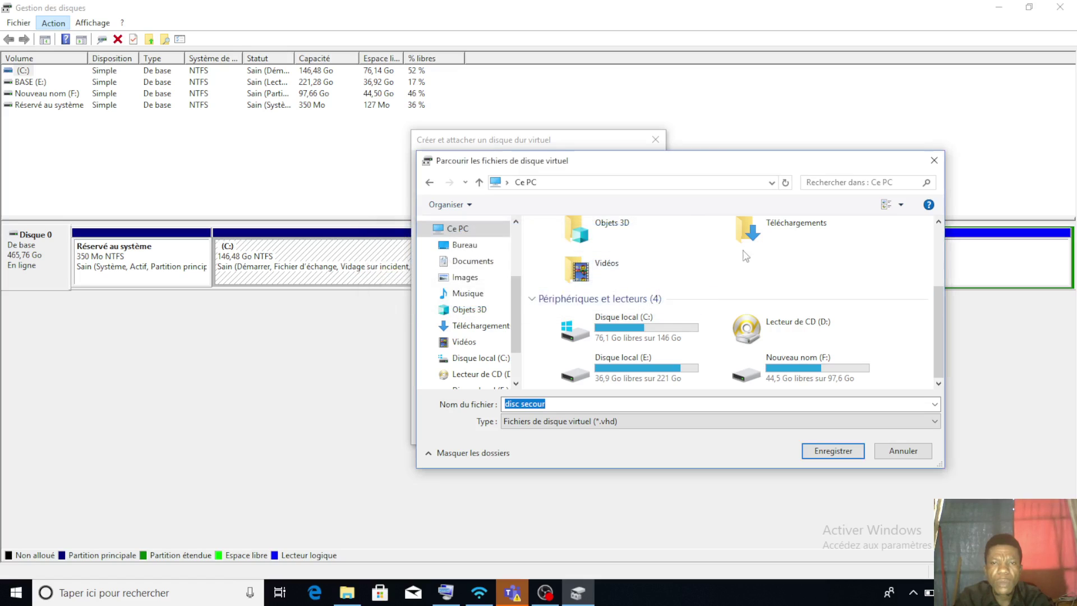
# Open the drive Nouveau nom (F:), look through its contents, and save the virtual disk file there
pyautogui.click(622, 270)
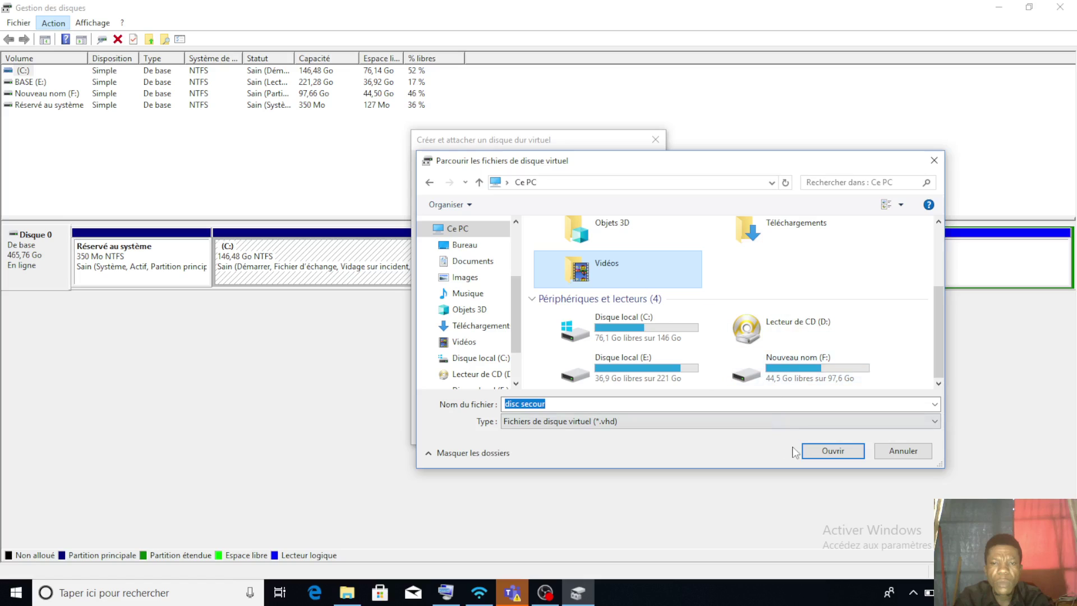
pyautogui.click(827, 382)
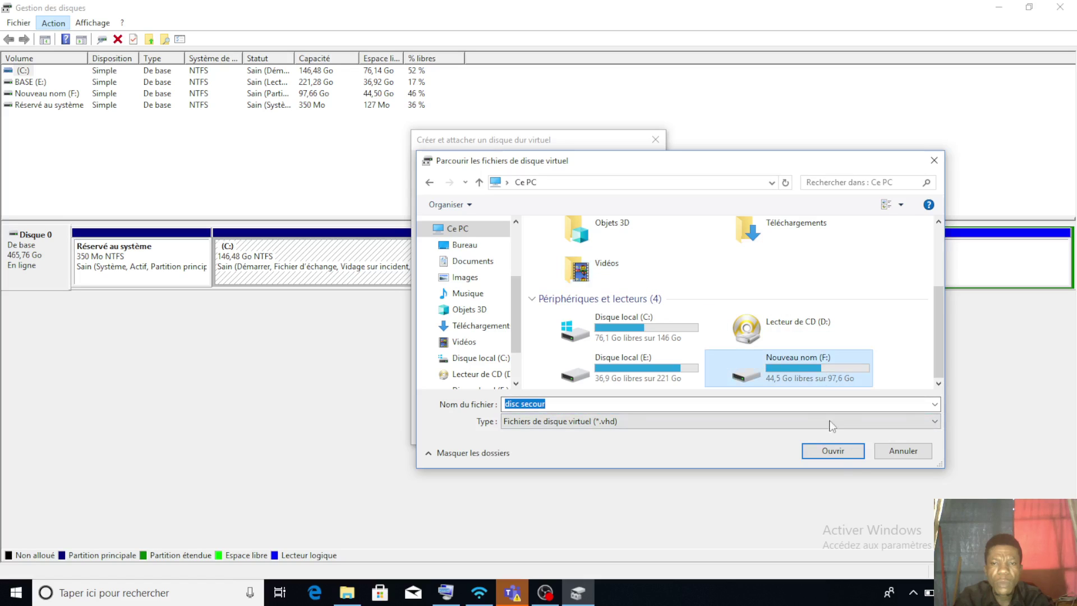
pyautogui.click(834, 454)
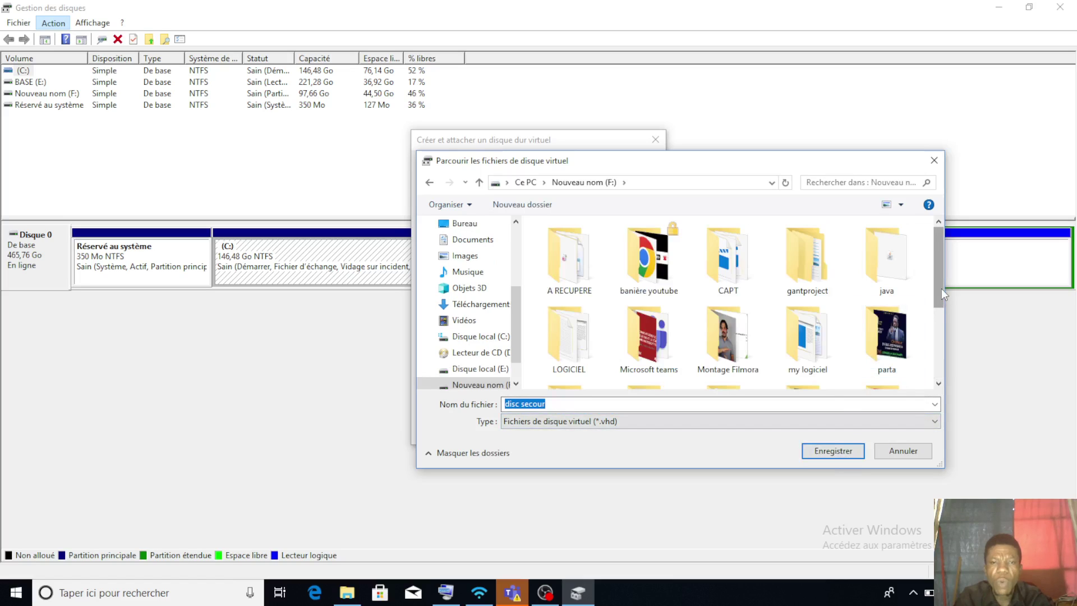
pyautogui.moveTo(941, 288); pyautogui.dragTo(941, 352)
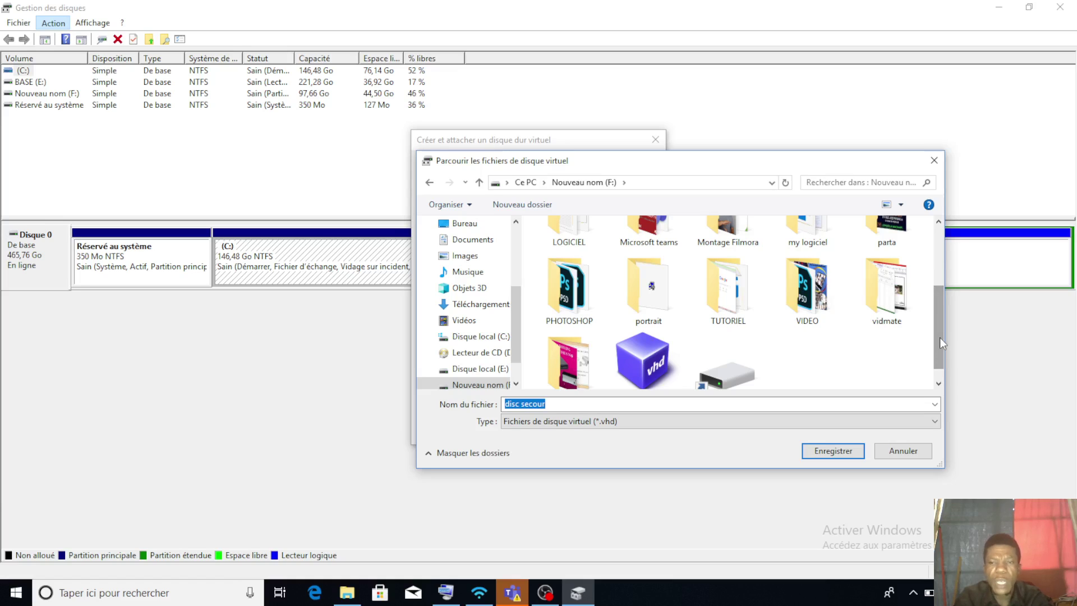
pyautogui.moveTo(940, 347); pyautogui.dragTo(941, 369)
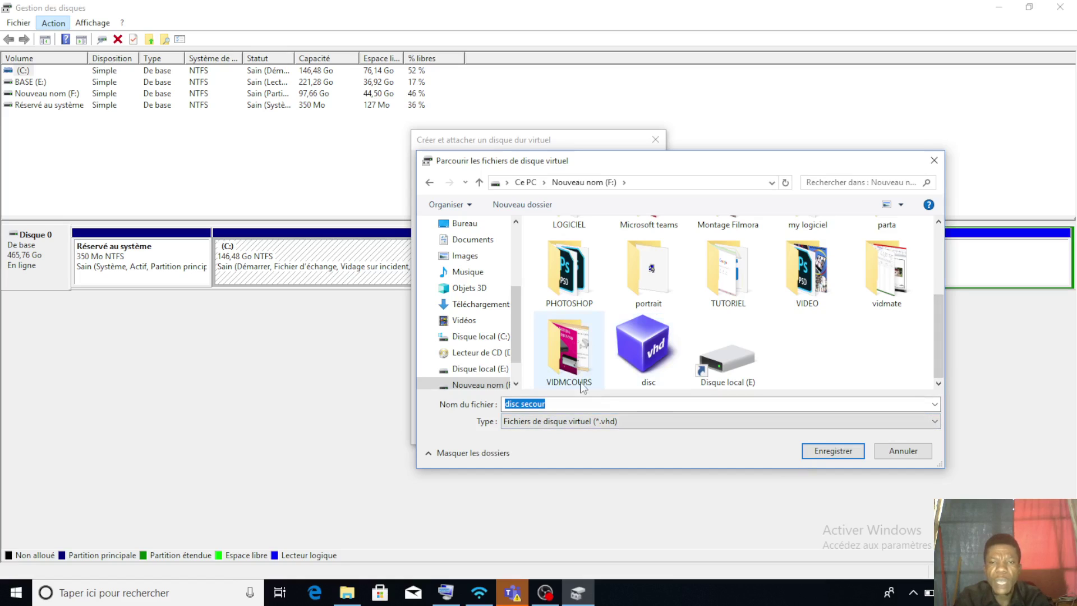
pyautogui.click(832, 451)
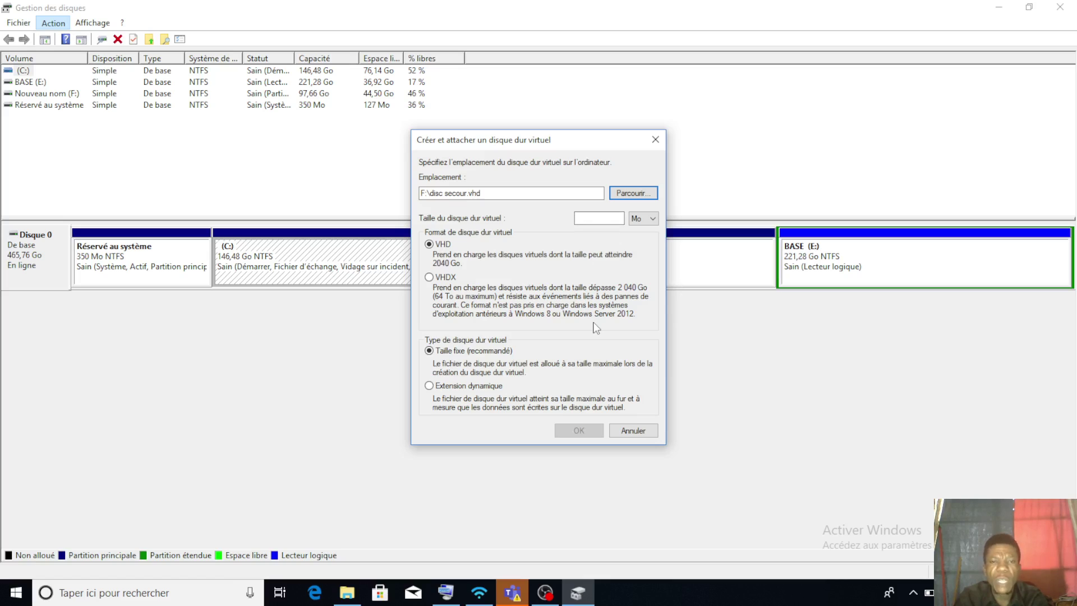
# Create the virtual disk with a size of 10000 Mo, VHD format and fixed size, and move the restored Gestion des disques window across the desktop
pyautogui.click(590, 220)
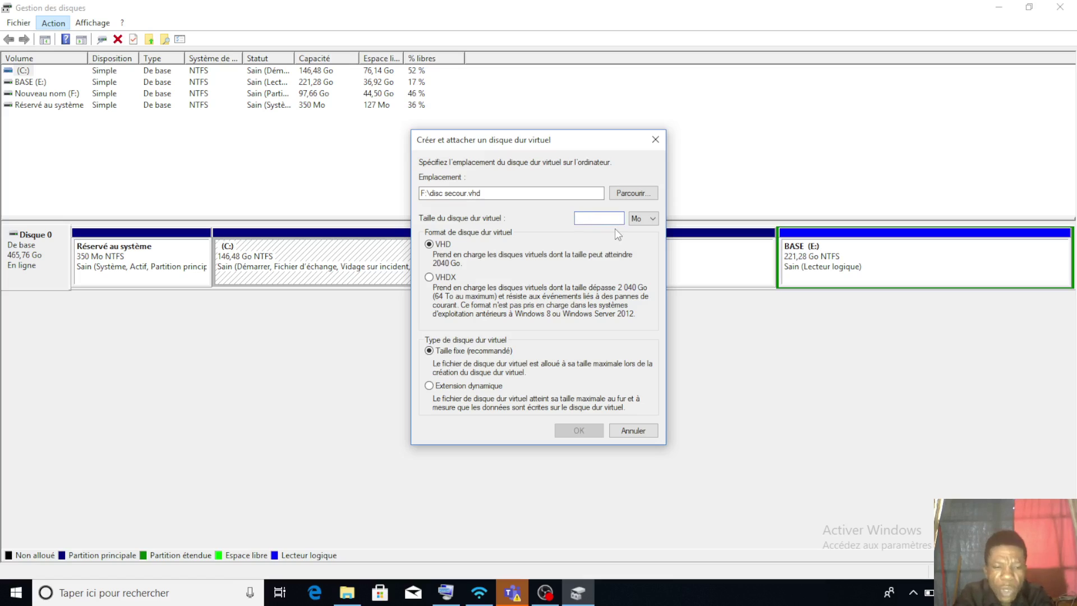
pyautogui.write('10000')
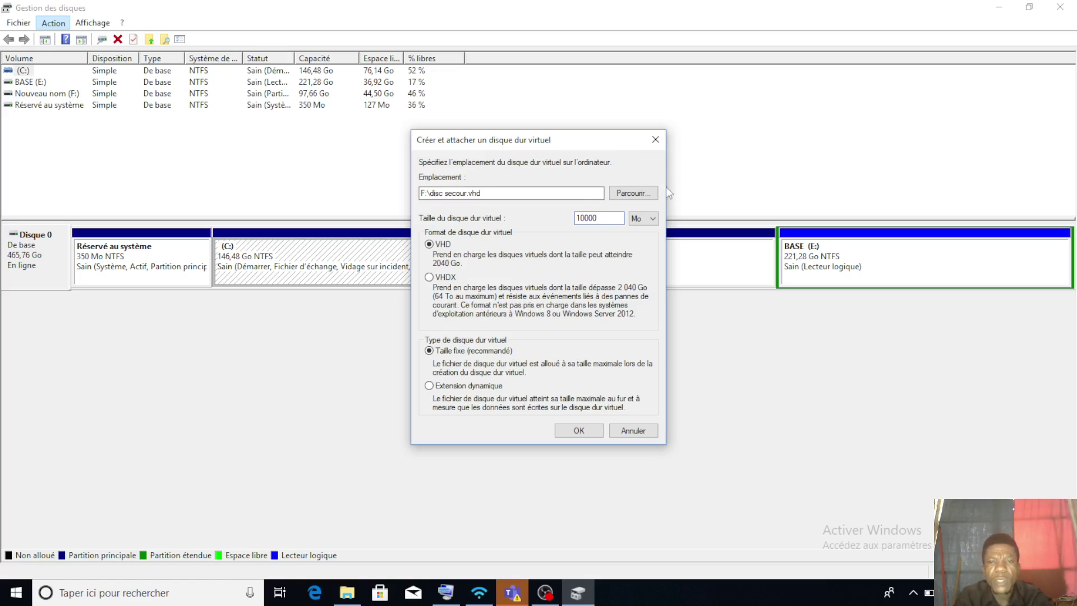
pyautogui.click(576, 430)
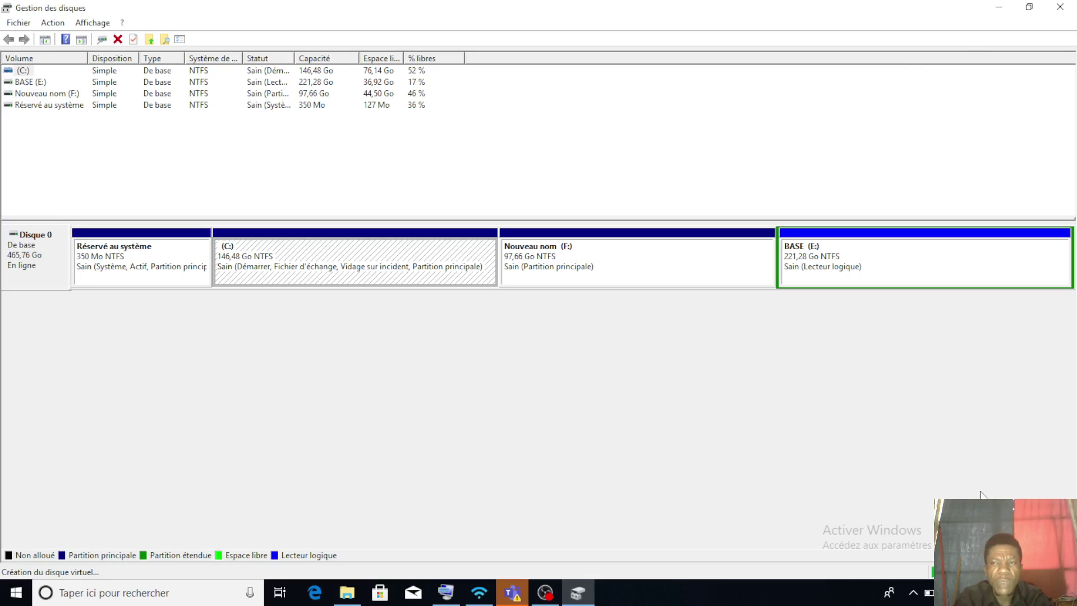
pyautogui.click(1029, 7)
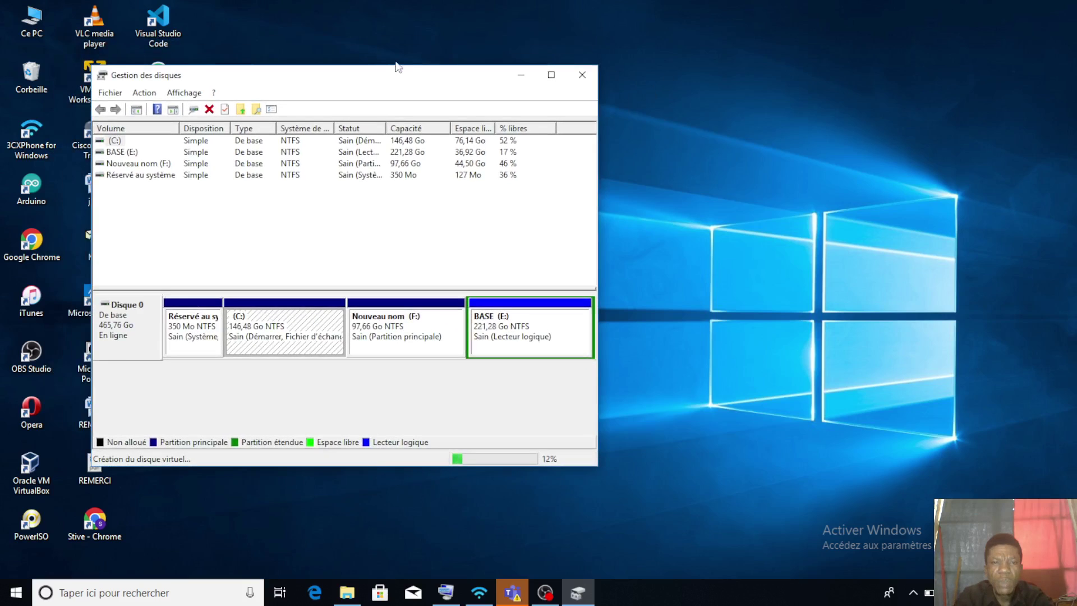
pyautogui.moveTo(368, 84); pyautogui.dragTo(590, 67)
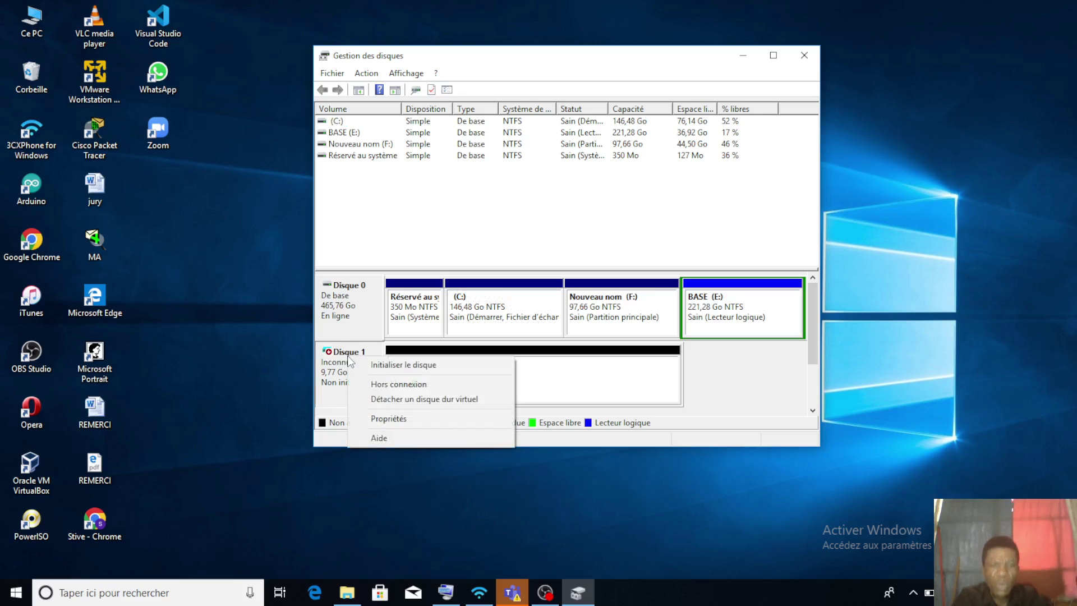
# Initialize Disque 1 with the partition type Secteur de démarrage principal
pyautogui.rightClick(349, 361)
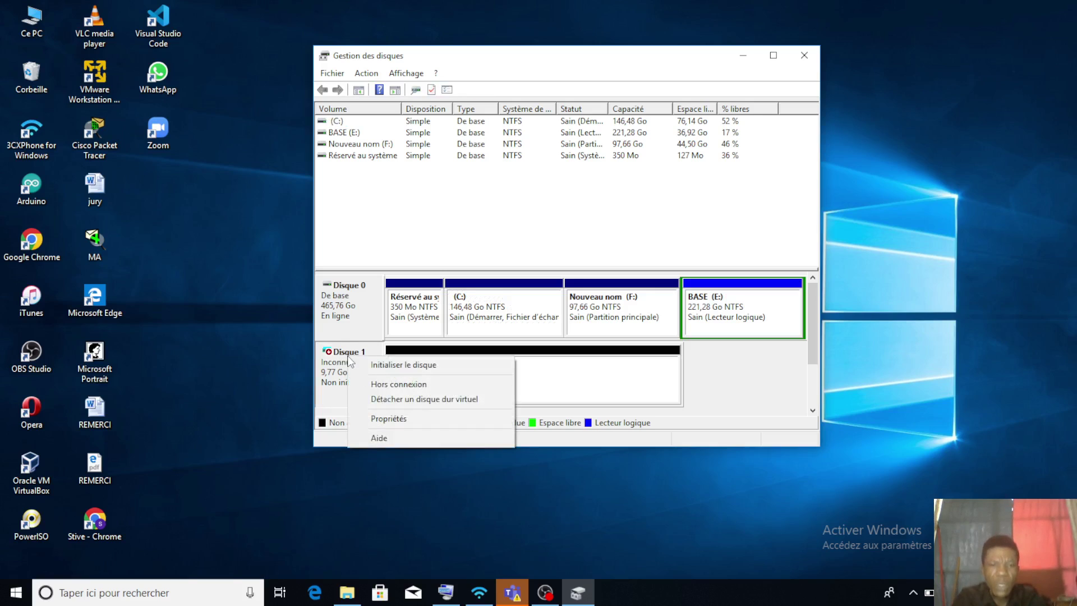
pyautogui.click(400, 364)
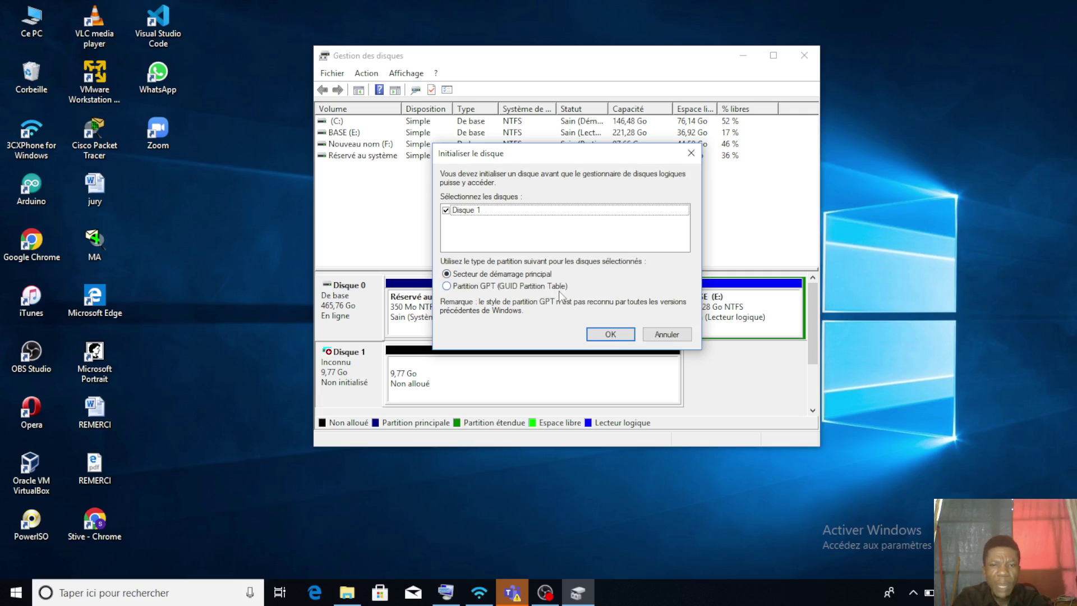
pyautogui.click(614, 335)
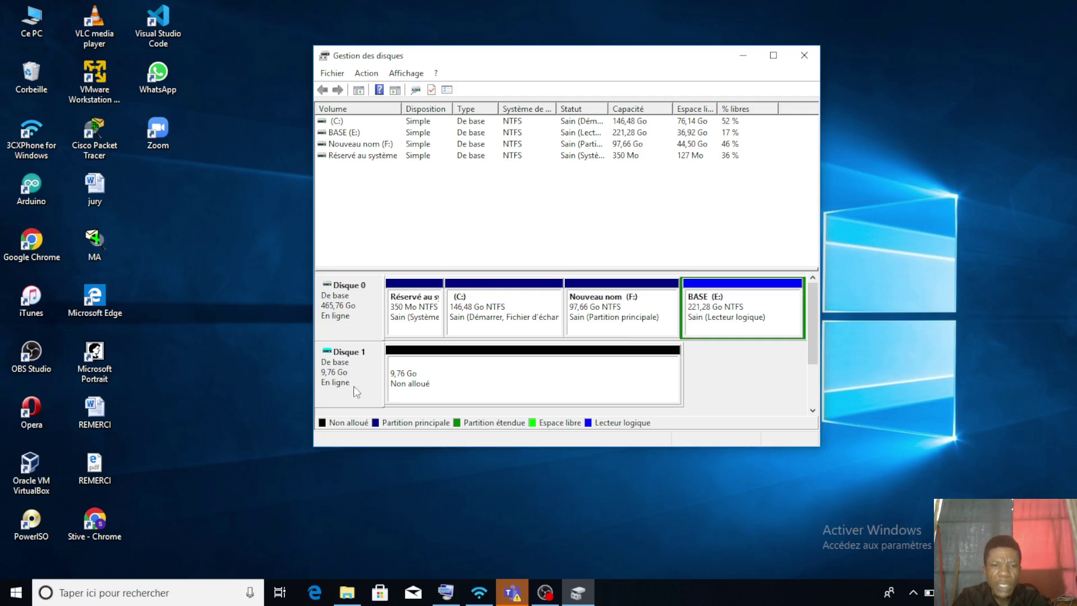
# Create a simple volume of 9997 Mo on Disque 1 with drive letter G, quick-formatted as NTFS and named Nouveau nom
pyautogui.rightClick(407, 381)
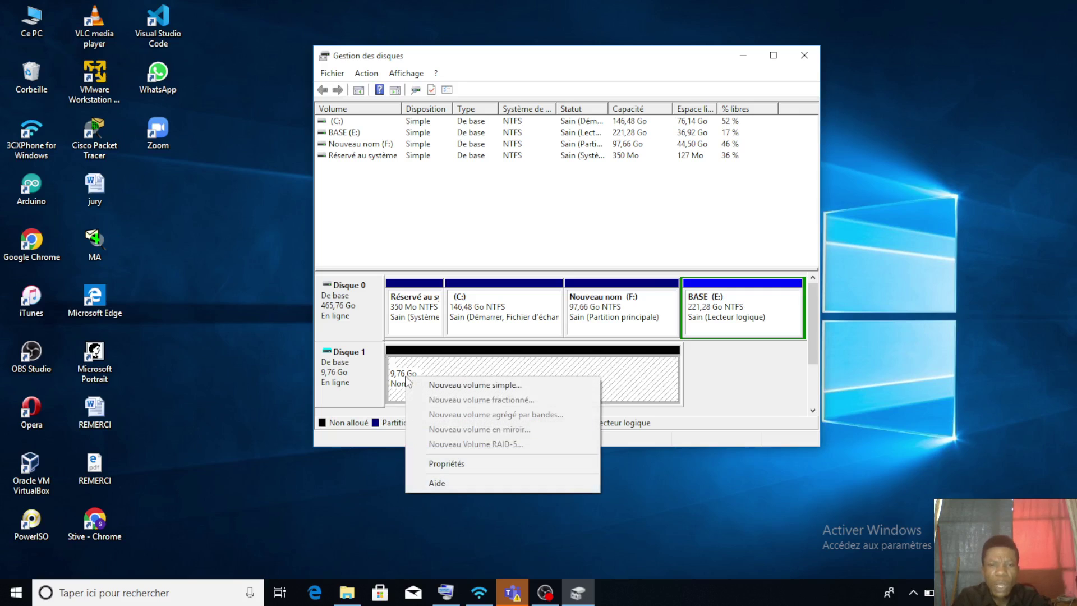
pyautogui.click(458, 385)
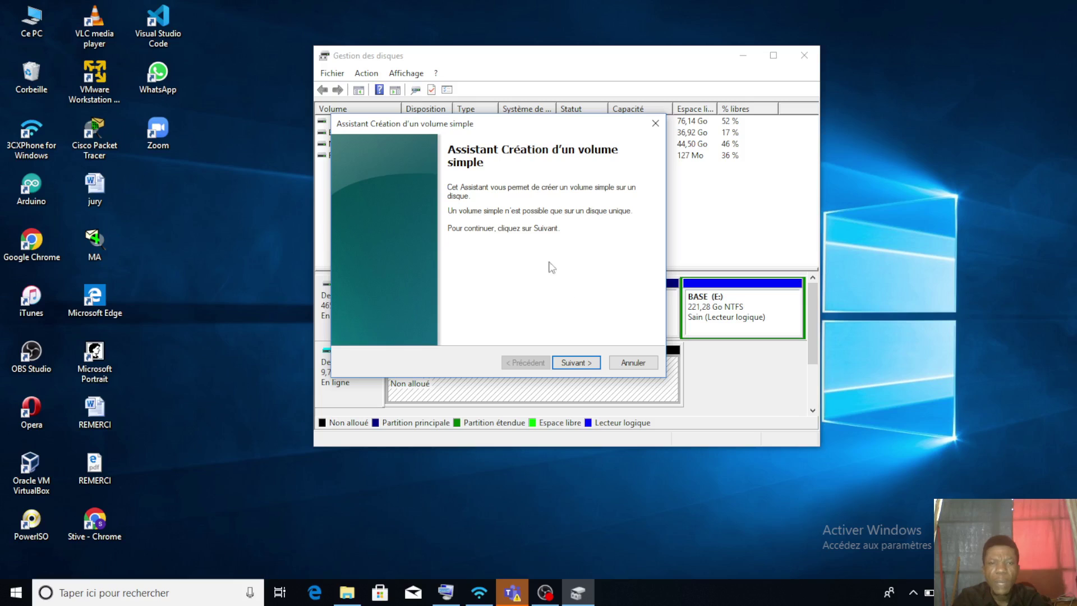
pyautogui.click(582, 360)
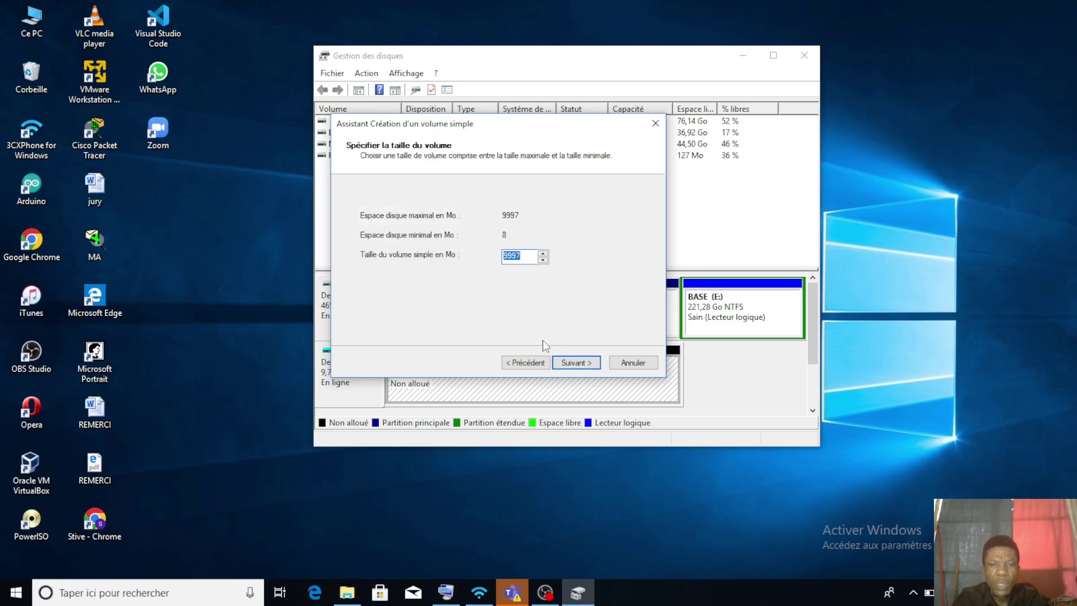
pyautogui.click(577, 363)
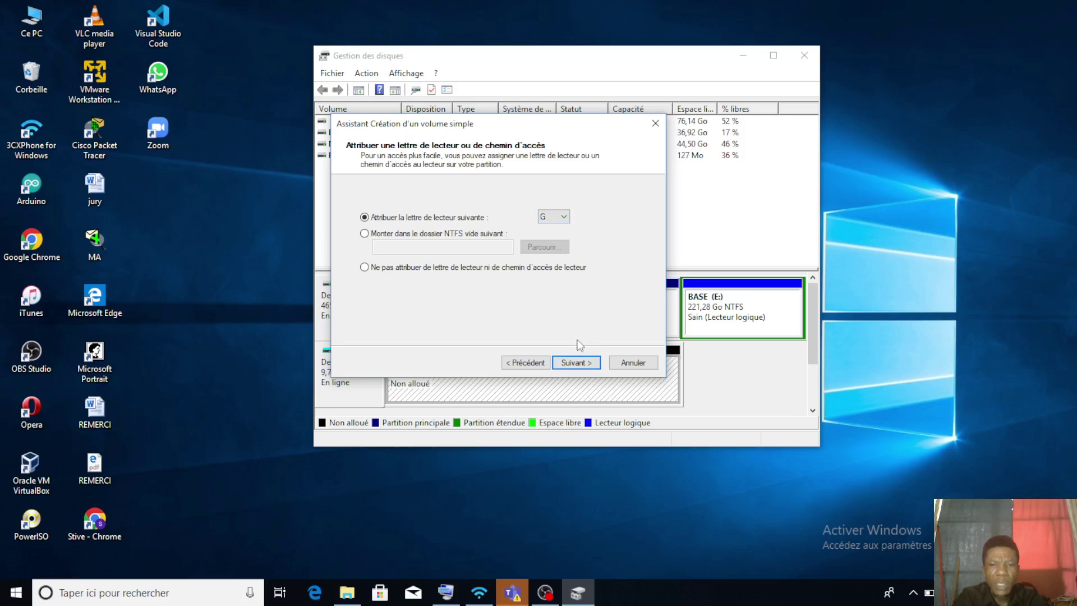
pyautogui.click(572, 363)
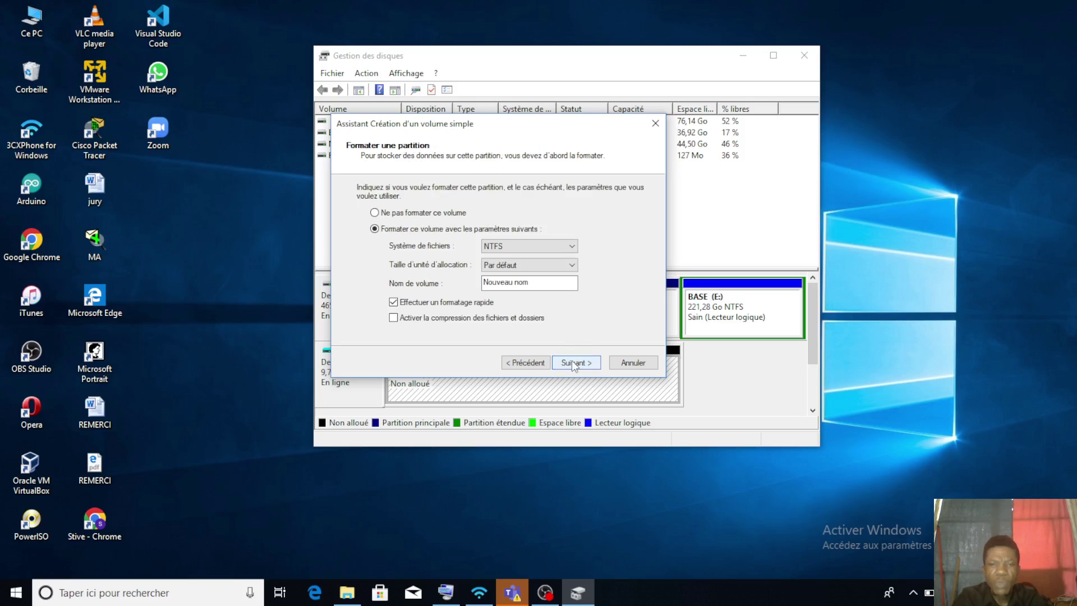
pyautogui.click(572, 362)
pyautogui.click(578, 362)
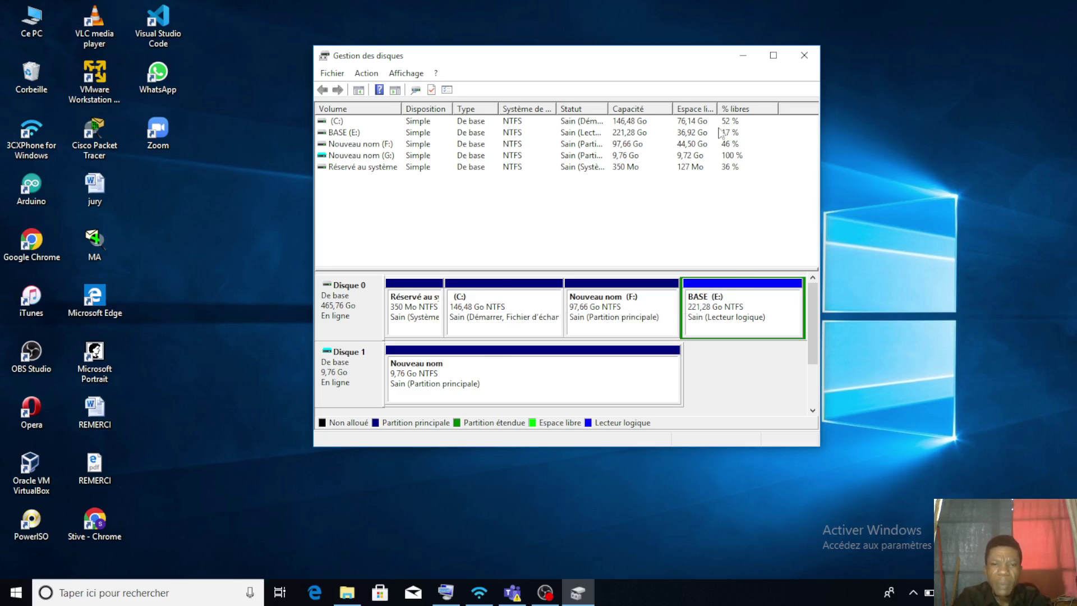
# Close Gestion des disques and switch to File Explorer to display the drives of Ce PC
pyautogui.click(807, 55)
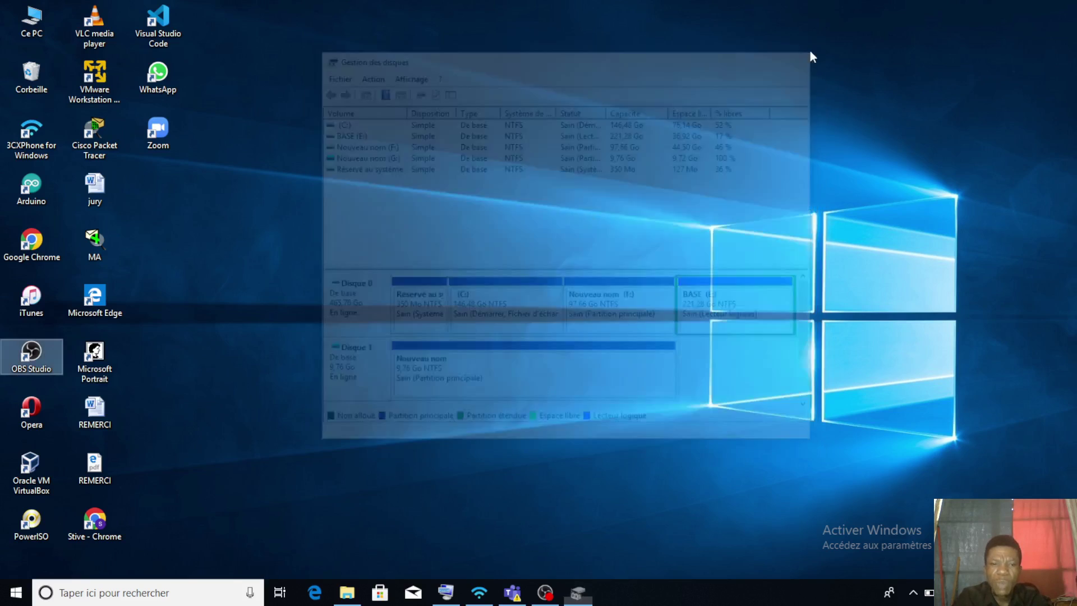
pyautogui.click(347, 592)
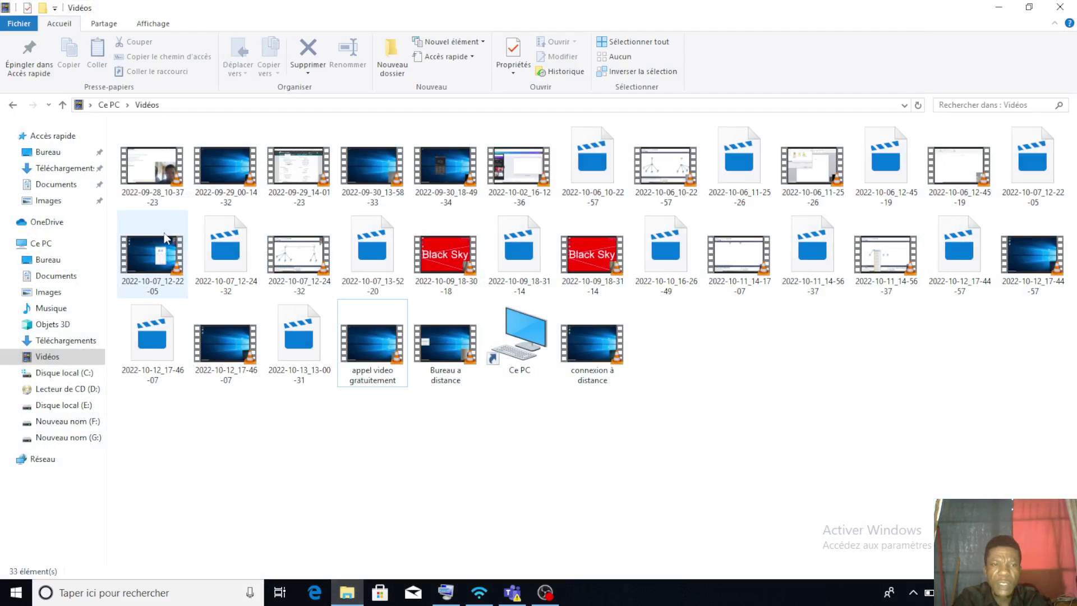
pyautogui.click(46, 244)
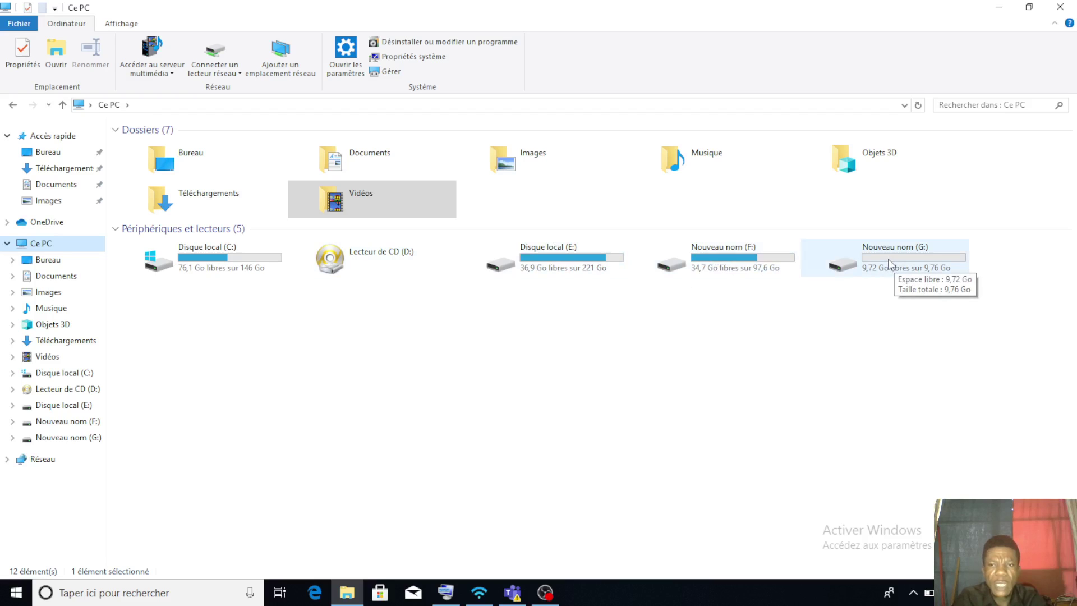
# Open the drive Nouveau nom (F:) and copy the music file "TANT QUE TU DONNES UN CHANT"
pyautogui.doubleClick(733, 258)
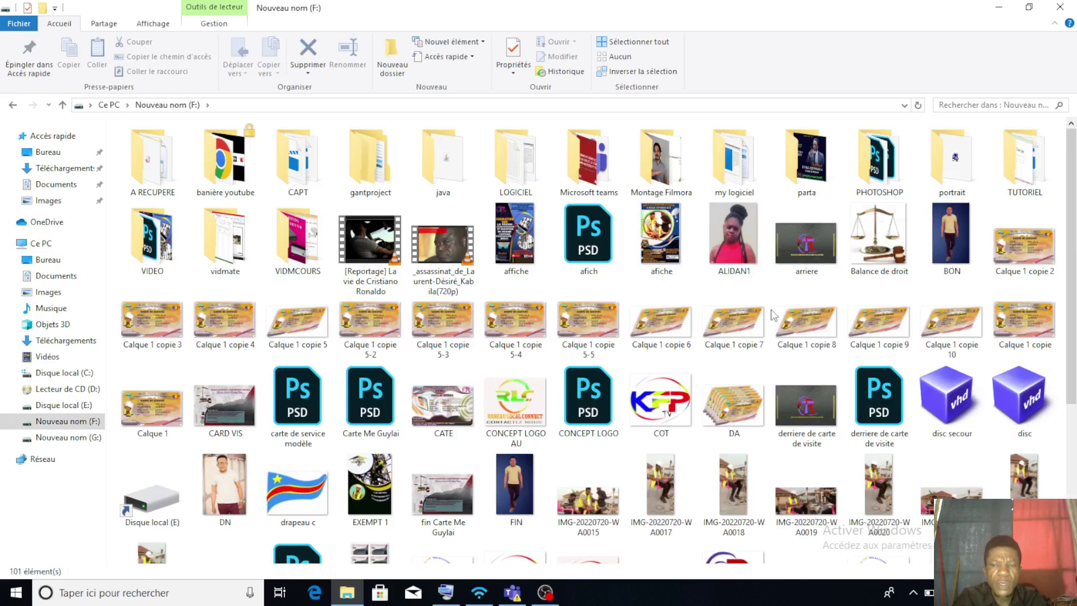
pyautogui.moveTo(1074, 241); pyautogui.dragTo(1074, 344)
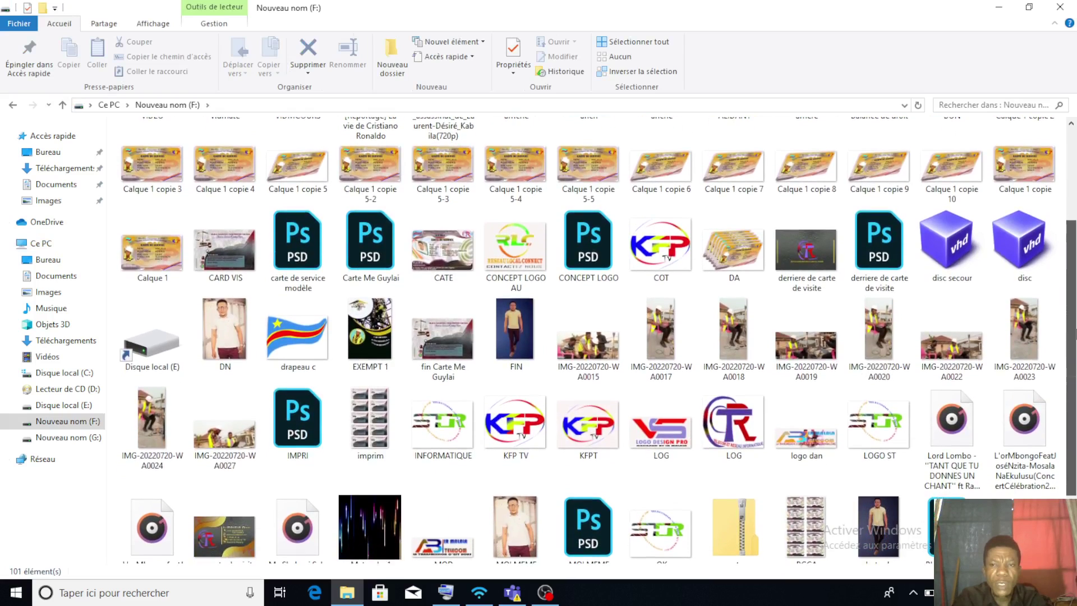
pyautogui.click(947, 424)
pyautogui.rightClick(947, 425)
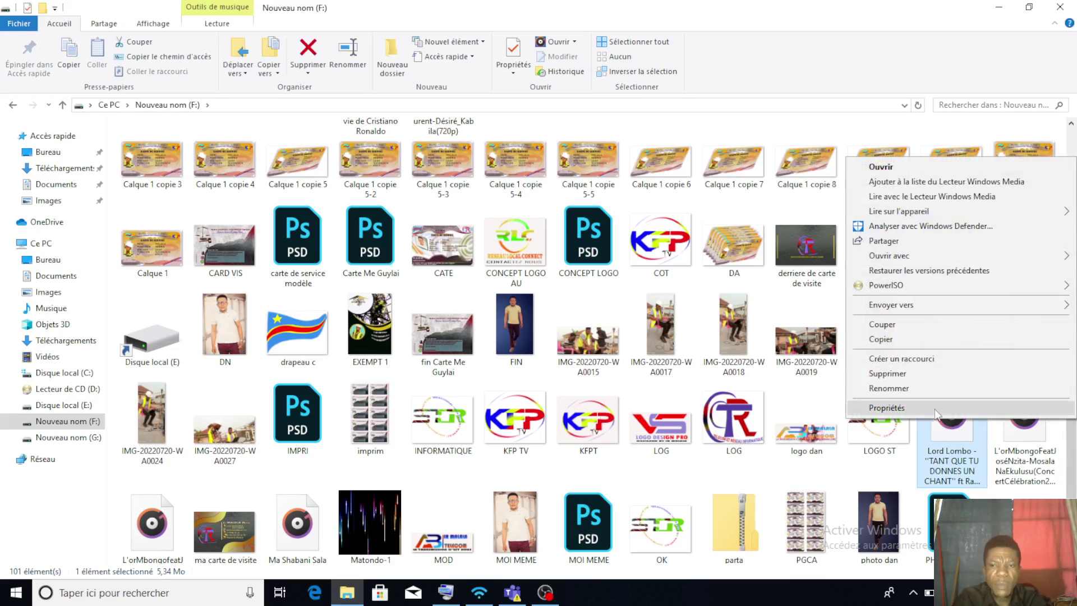
pyautogui.click(890, 340)
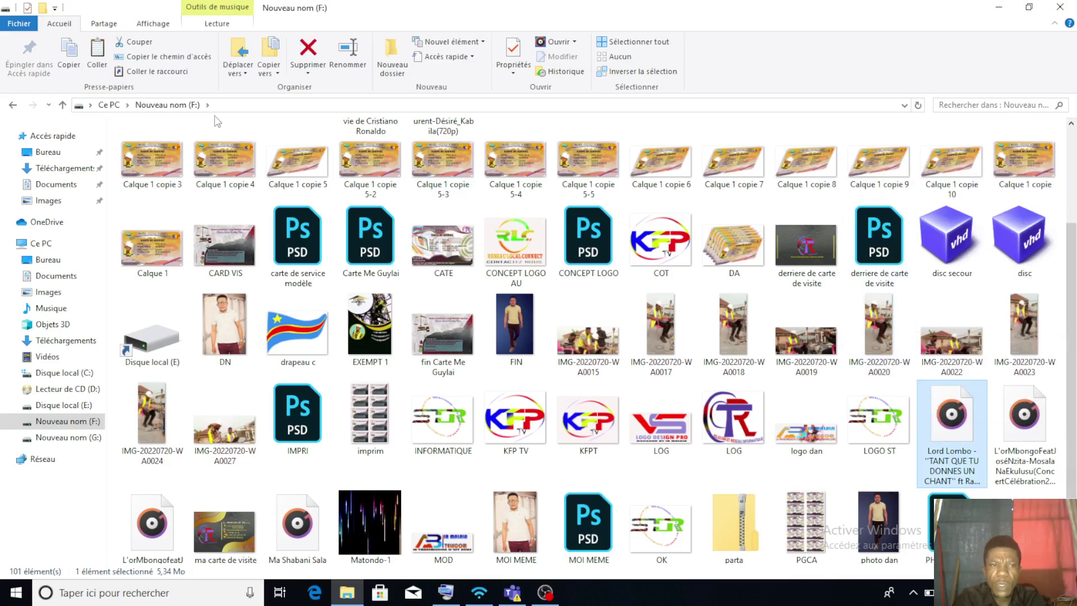
# Return to Ce PC and paste the copied music file into the drive Nouveau nom (G:)
pyautogui.click(12, 106)
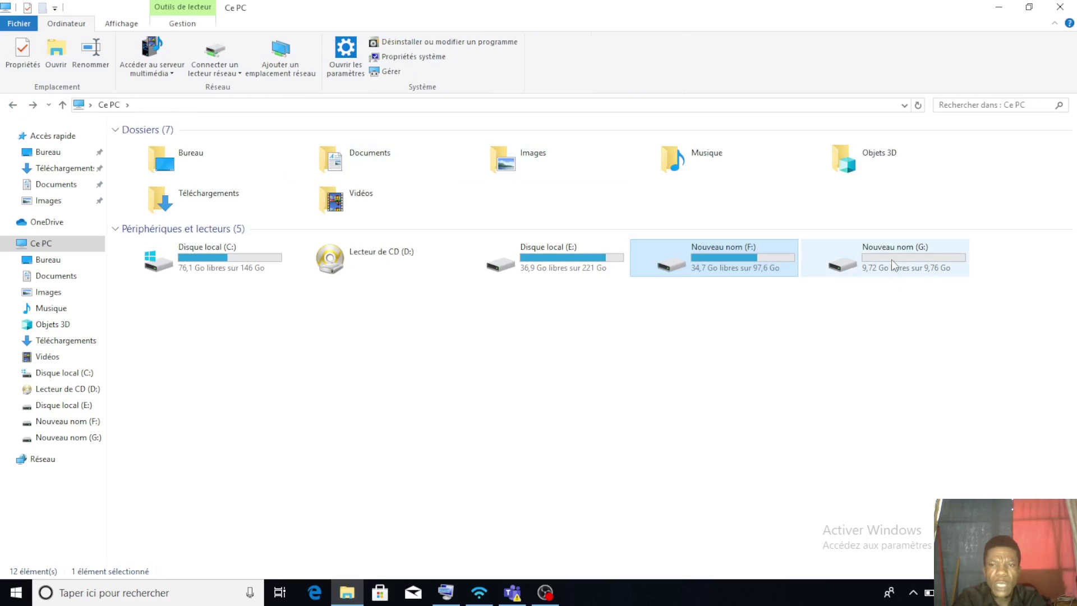
pyautogui.doubleClick(896, 269)
pyautogui.rightClick(668, 242)
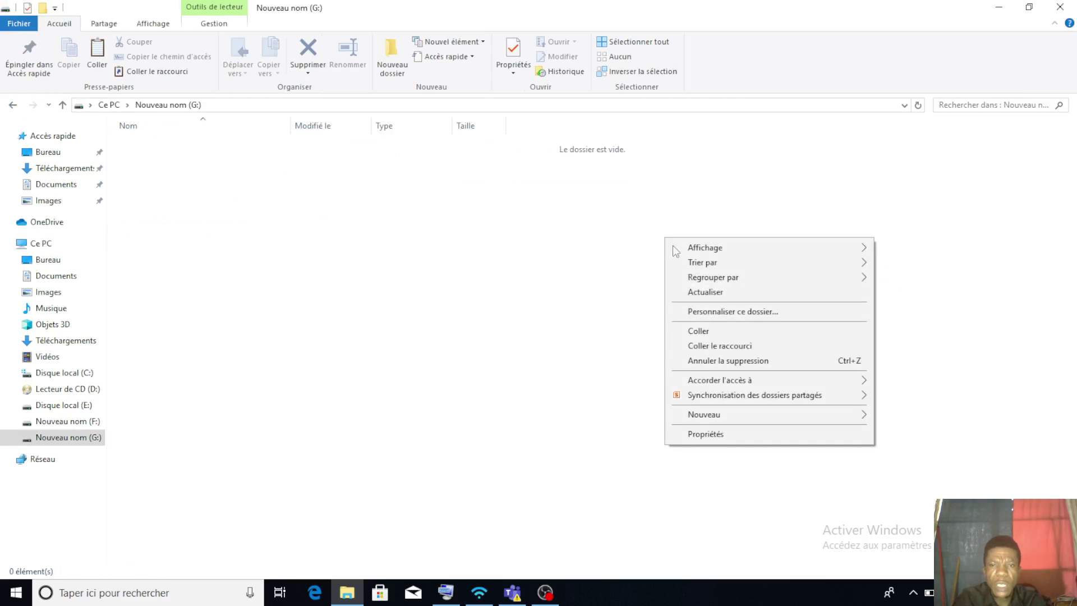
pyautogui.click(712, 329)
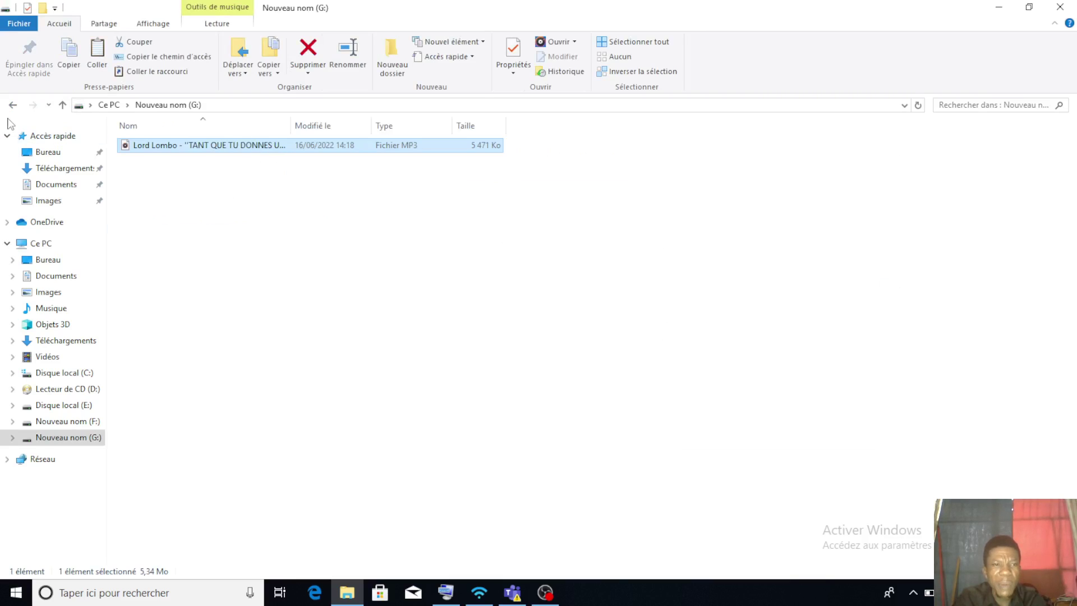
# Check the free space and contents of Nouveau nom (G:) from Ce PC, and minimize File Explorer
pyautogui.click(12, 105)
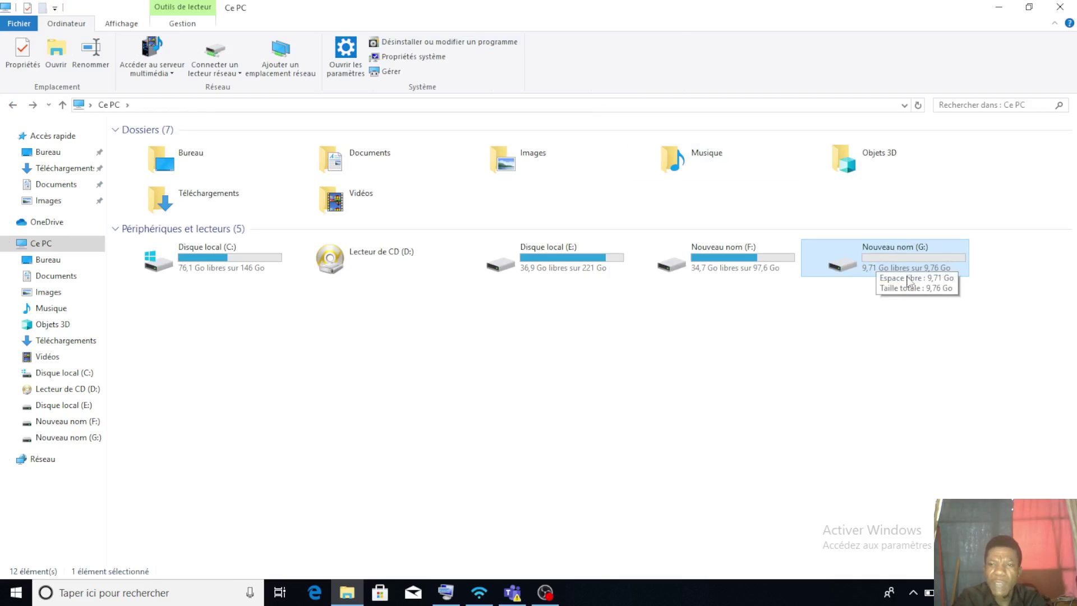
pyautogui.doubleClick(900, 263)
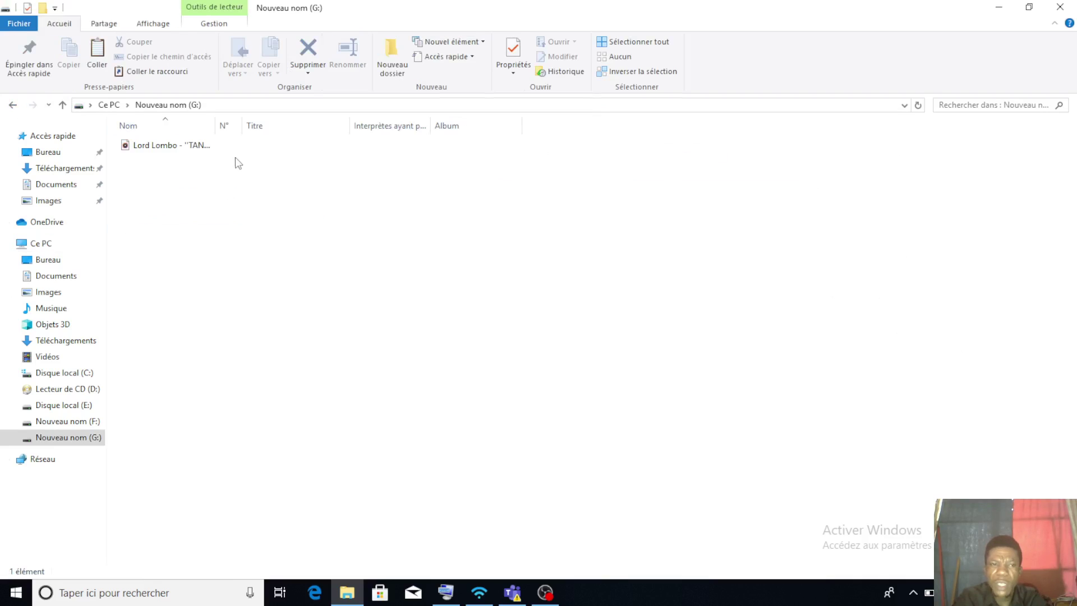
pyautogui.click(13, 105)
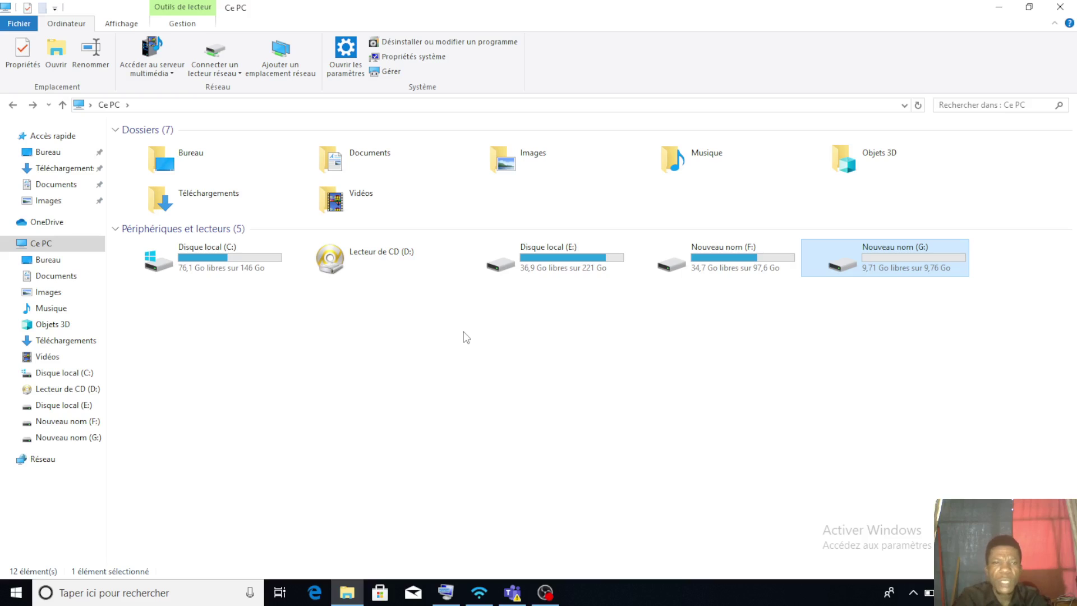
pyautogui.click(999, 7)
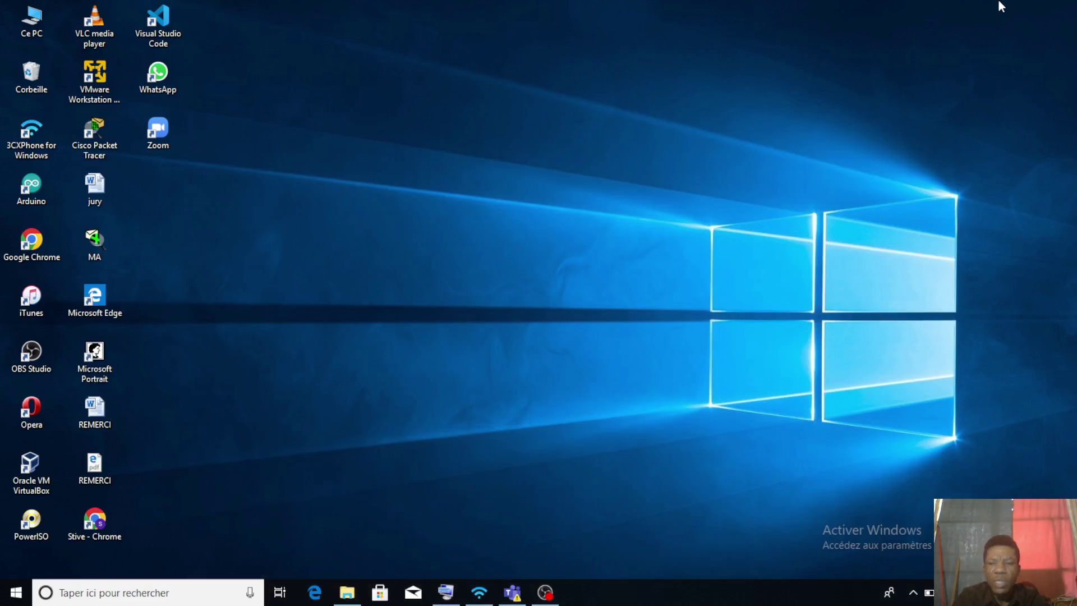